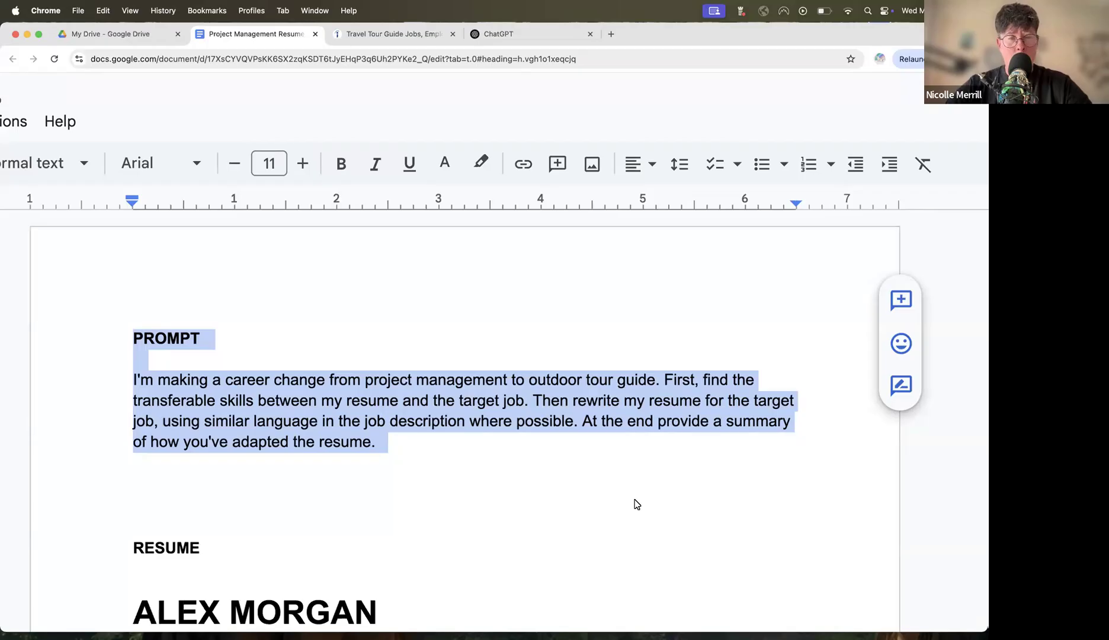
In Google Docs, select the whole PROMPT paragraph requesting the outdoor tour guide resume rewrite
{"action": "double_click", "coordinate": [358, 382]}
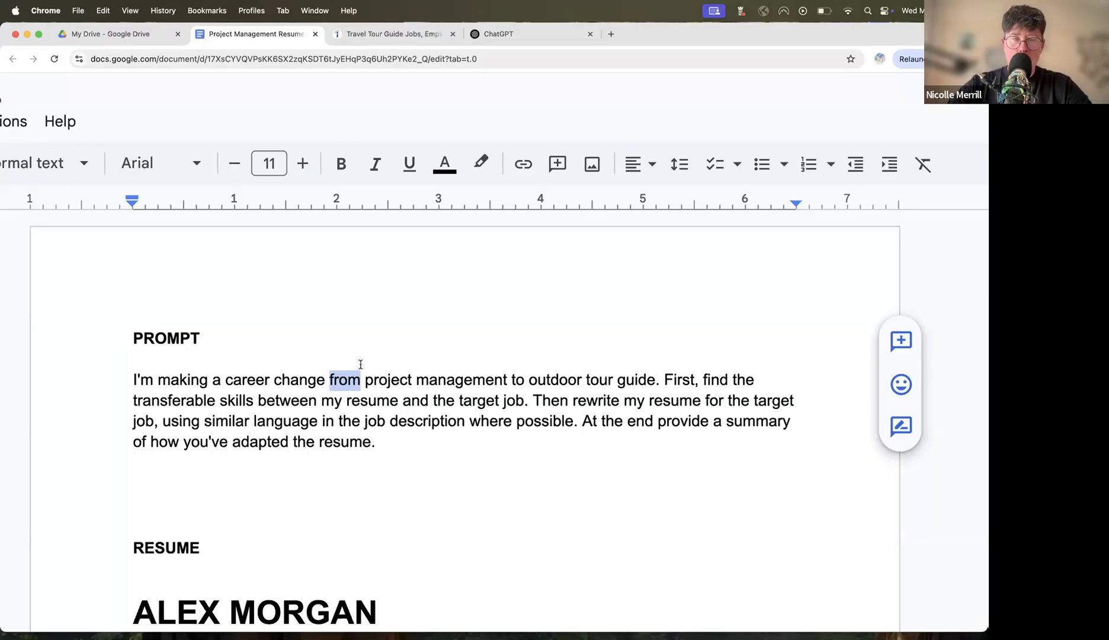
{"action": "triple_click", "coordinate": [350, 377]}
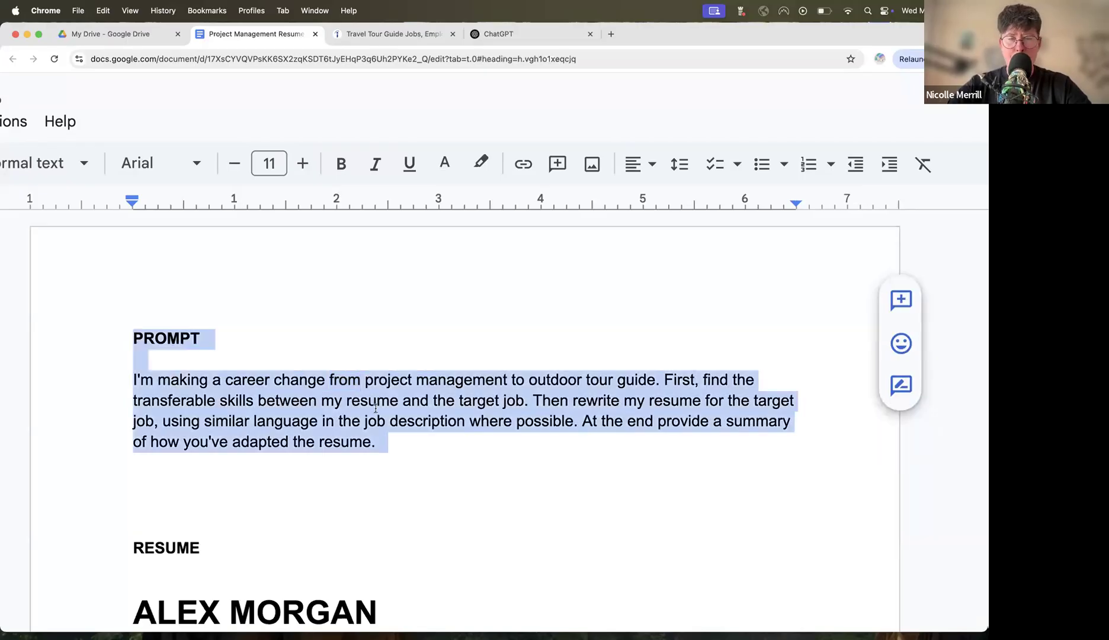
{"action": "left_click", "coordinate": [349, 380]}
{"action": "left_click_drag", "start_coordinate": [33, 357], "coordinate": [379, 444]}
{"action": "key", "text": "super+c"}
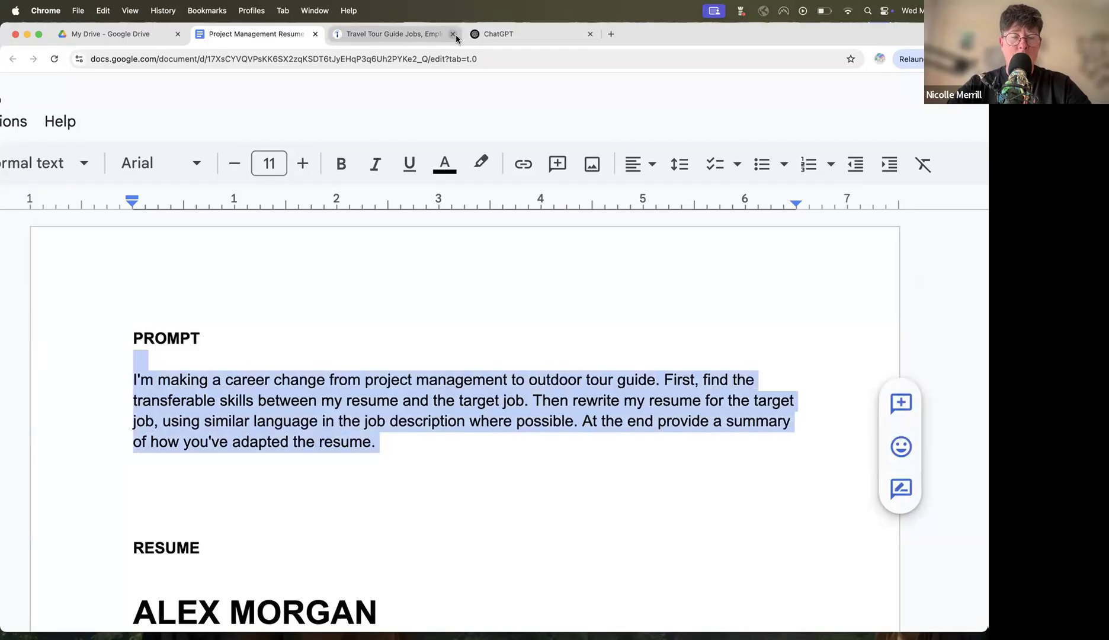
Paste the career-change prompt into ChatGPT's message box and delete its empty first line
{"action": "left_click", "coordinate": [487, 29]}
{"action": "key", "text": "super+v"}
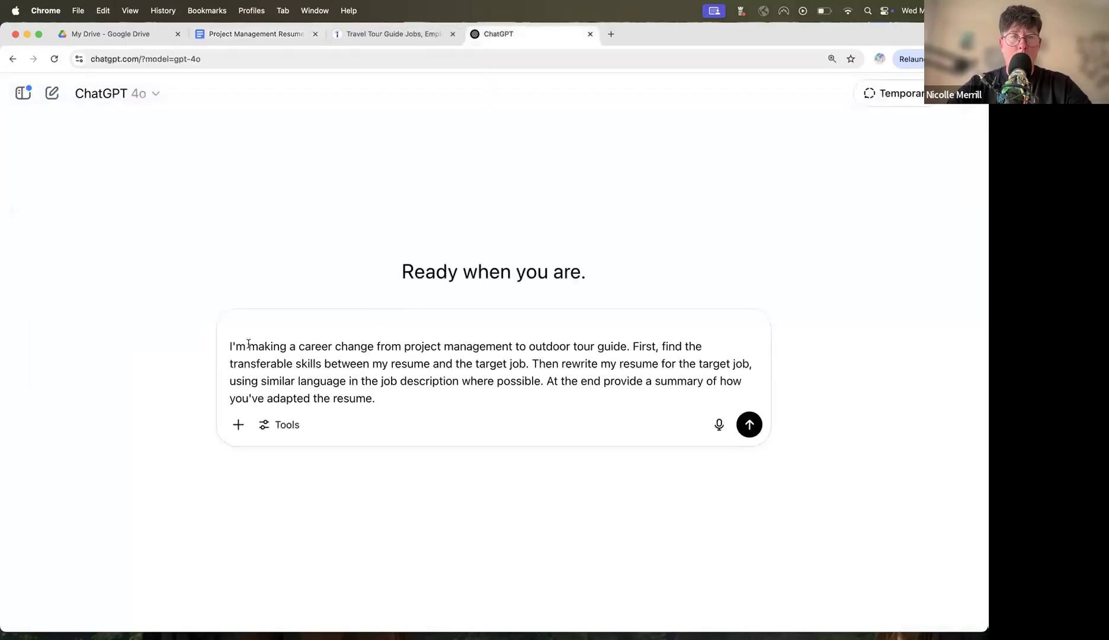
{"action": "left_click", "coordinate": [228, 346]}
{"action": "key", "text": "BackSpace"}
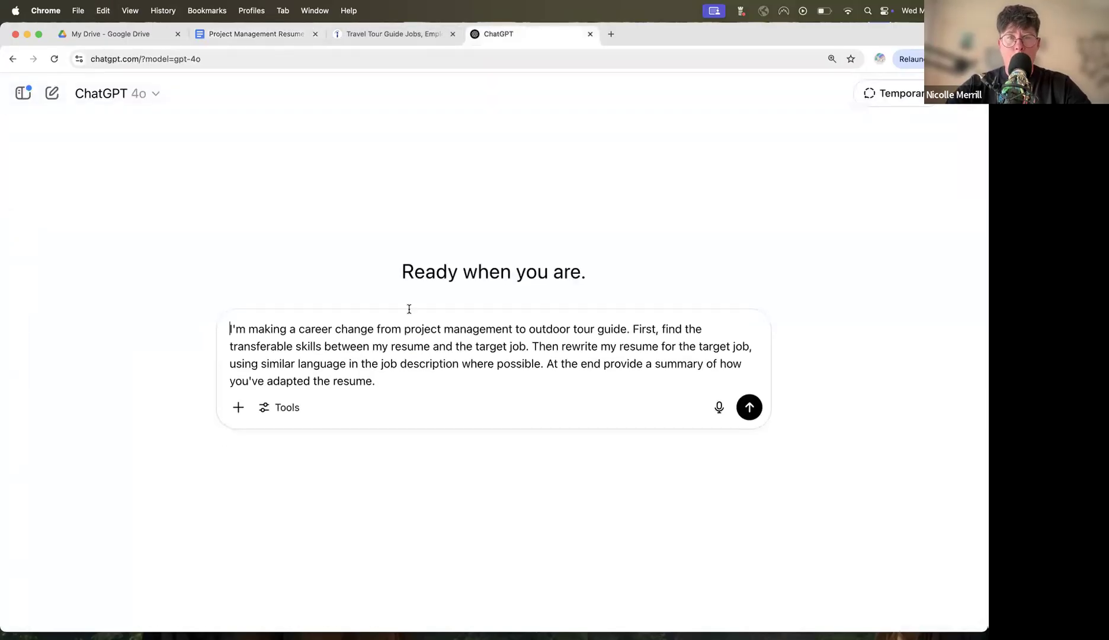
Highlight the project-management-to-tour-guide and transferable skills sentences in the pasted prompt
{"action": "left_click_drag", "start_coordinate": [627, 330], "coordinate": [114, 334]}
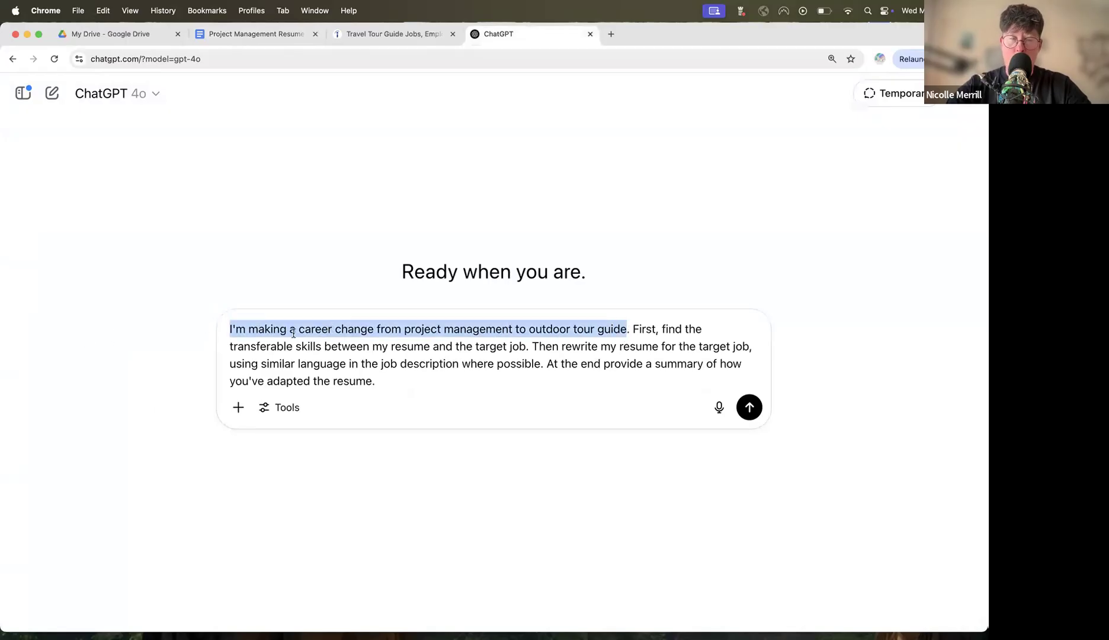
{"action": "left_click_drag", "start_coordinate": [305, 329], "coordinate": [628, 334]}
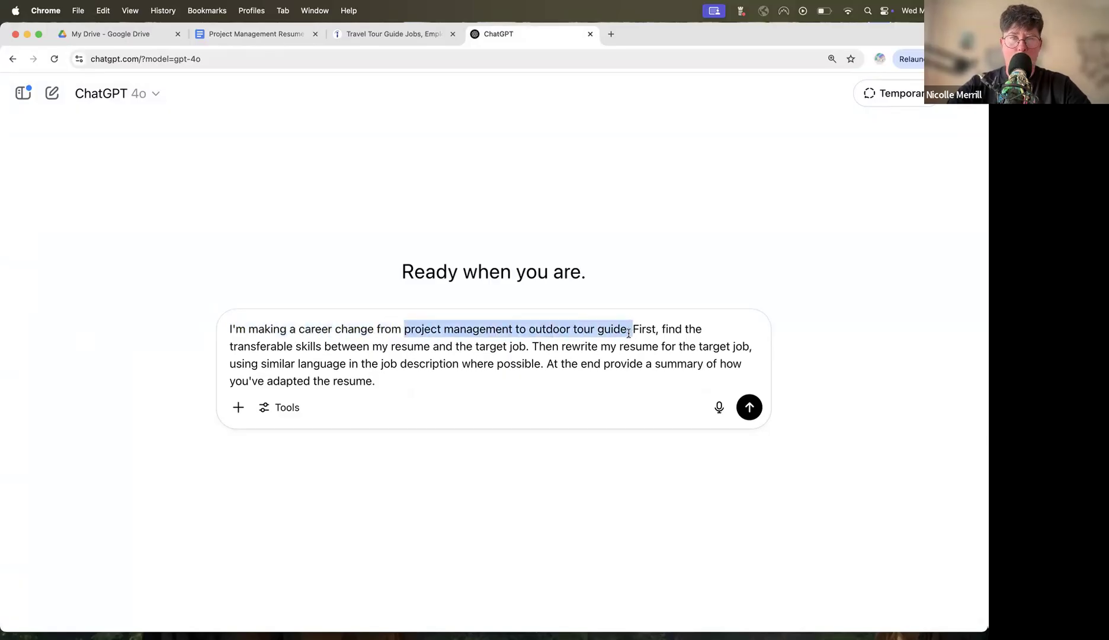
{"action": "left_click", "coordinate": [631, 334]}
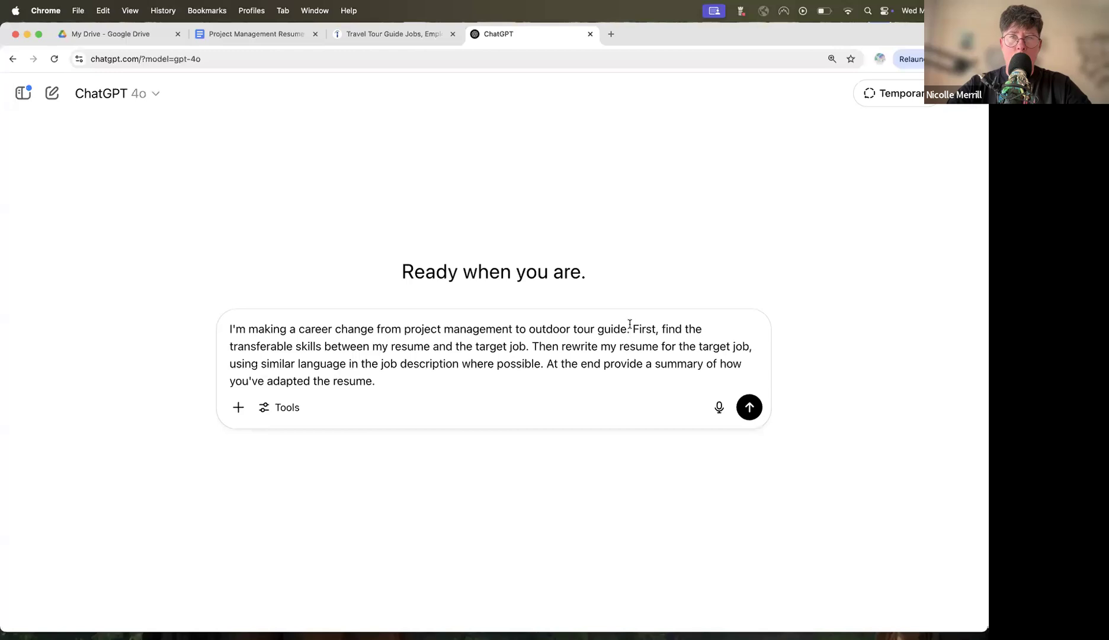
{"action": "left_click_drag", "start_coordinate": [630, 329], "coordinate": [533, 351]}
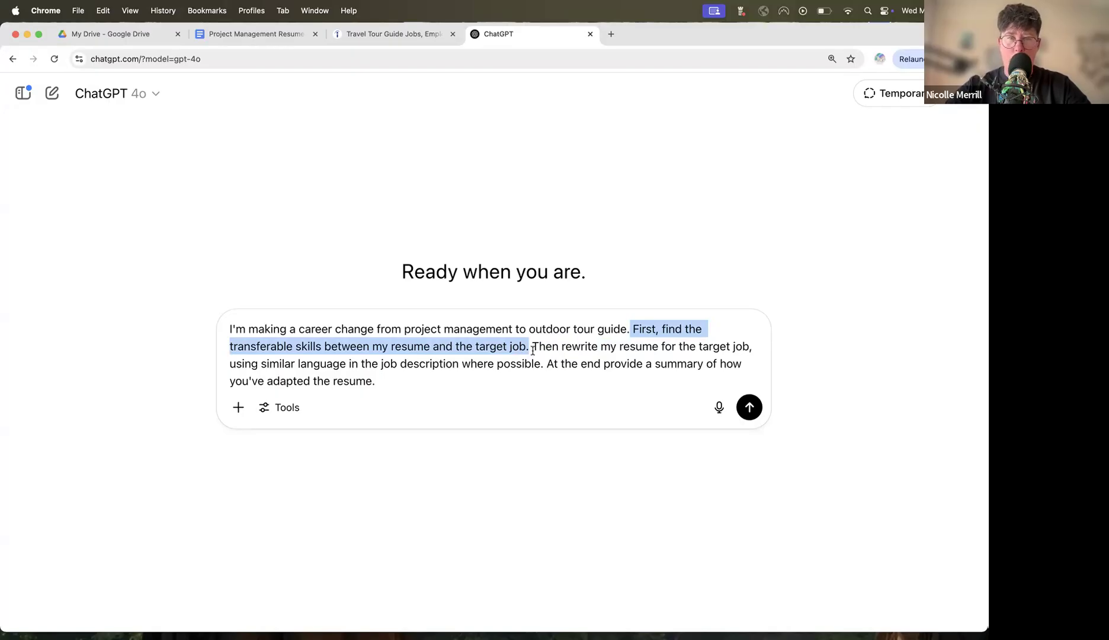
{"action": "left_click_drag", "start_coordinate": [533, 350], "coordinate": [750, 348]}
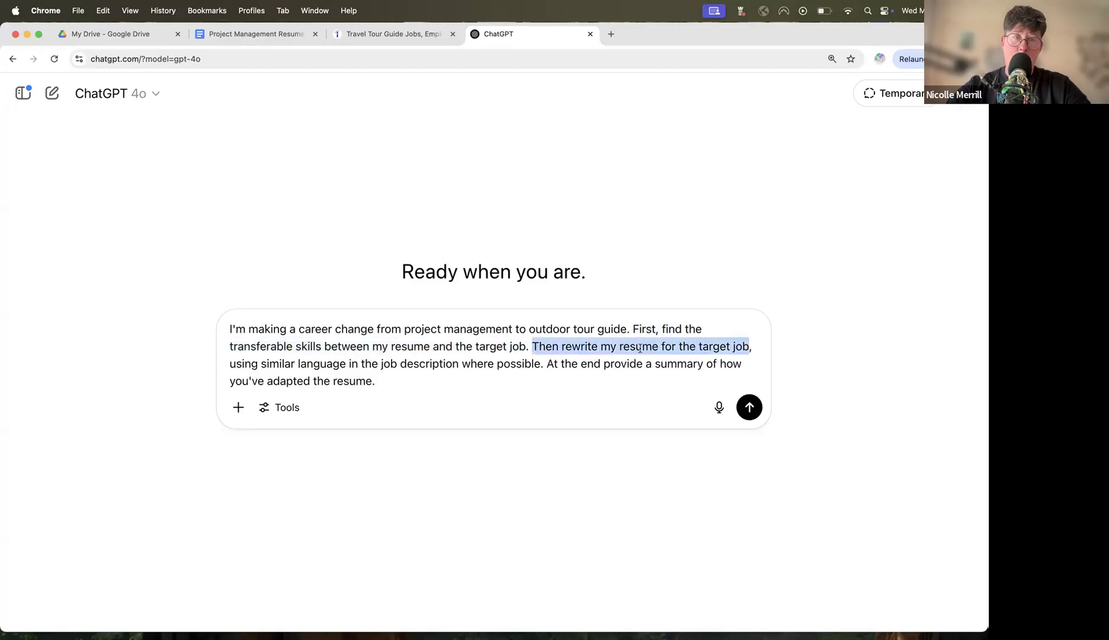
{"action": "left_click", "coordinate": [228, 363]}
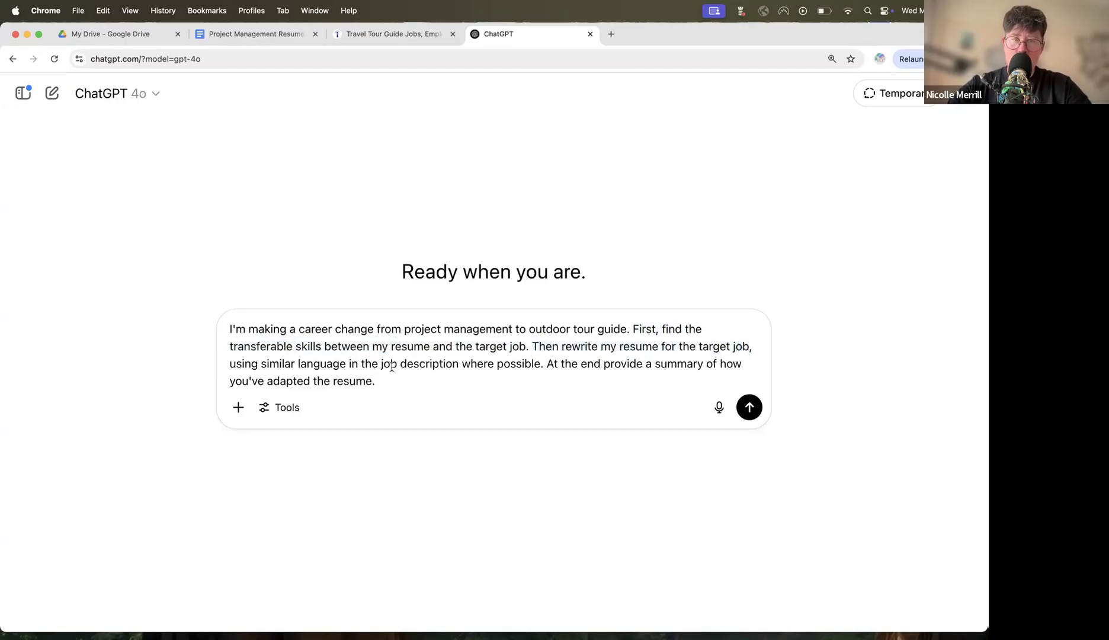
{"action": "left_click_drag", "start_coordinate": [541, 365], "coordinate": [226, 368]}
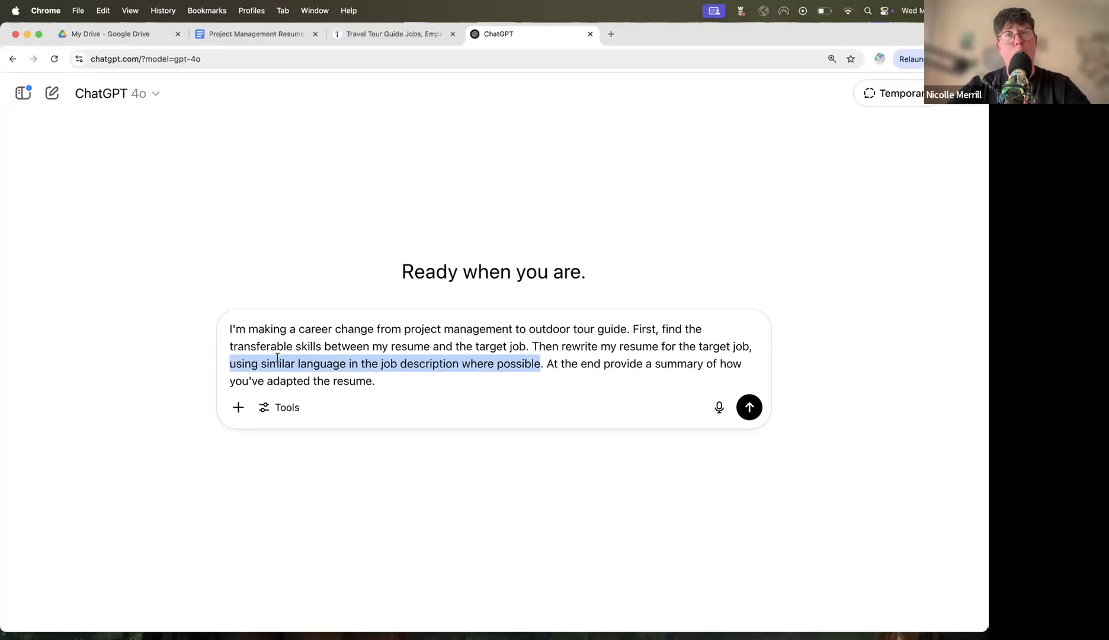
{"action": "left_click", "coordinate": [544, 361]}
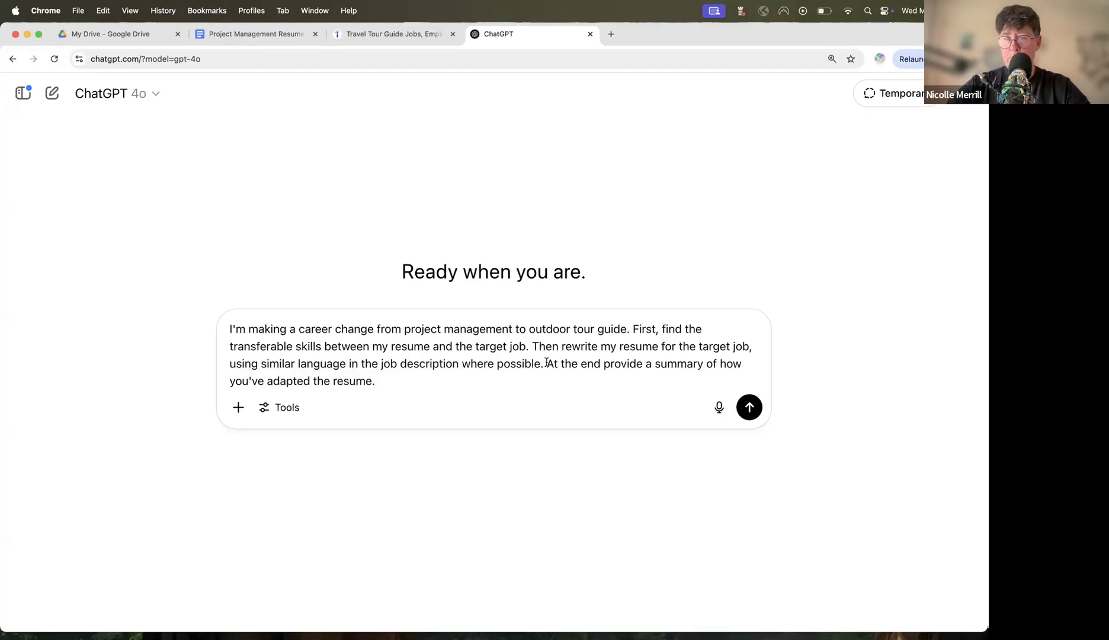
{"action": "left_click_drag", "start_coordinate": [546, 362], "coordinate": [566, 382]}
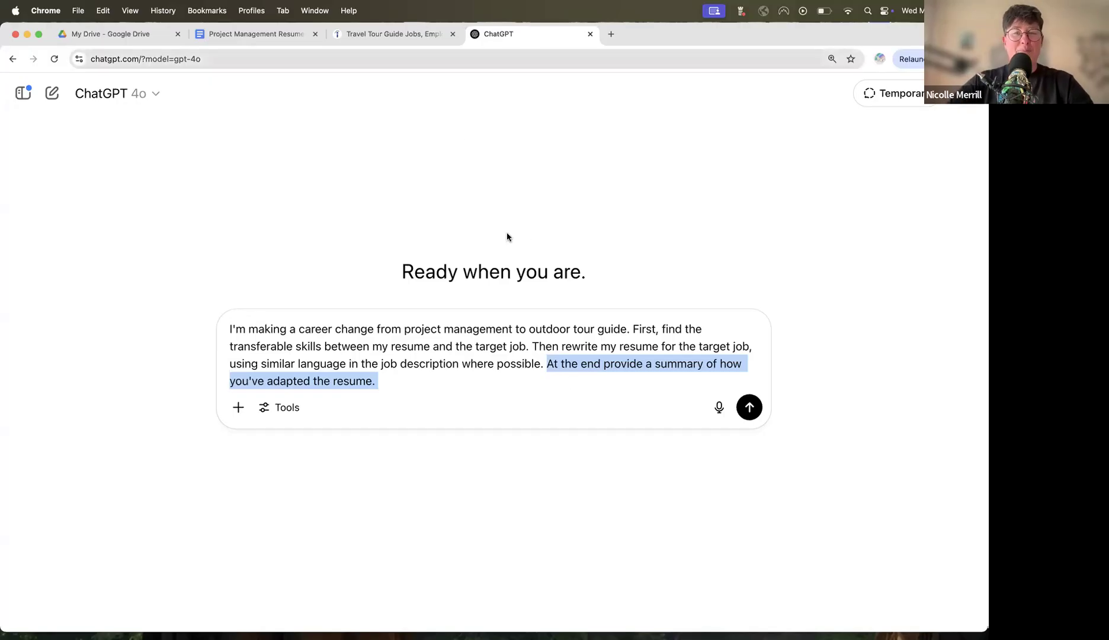
{"action": "left_click", "coordinate": [539, 372]}
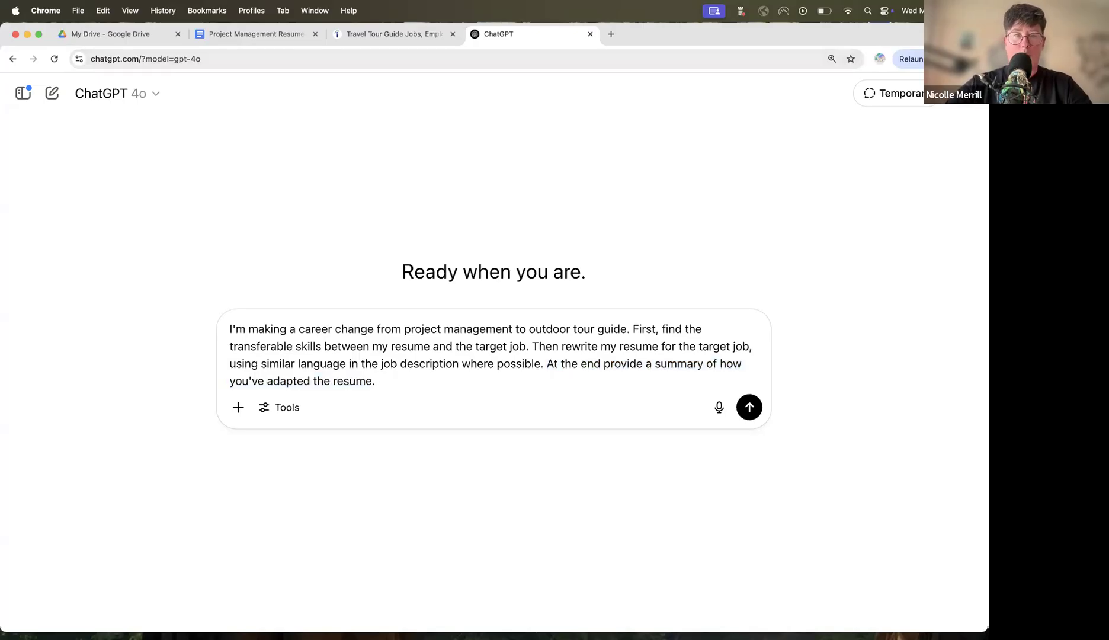
Add a MY RESUME heading on new lines below the prompt
{"action": "key", "text": "shift+Return"}
{"action": "key", "text": "shift+Return"}
{"action": "type", "text": "MY REU"}
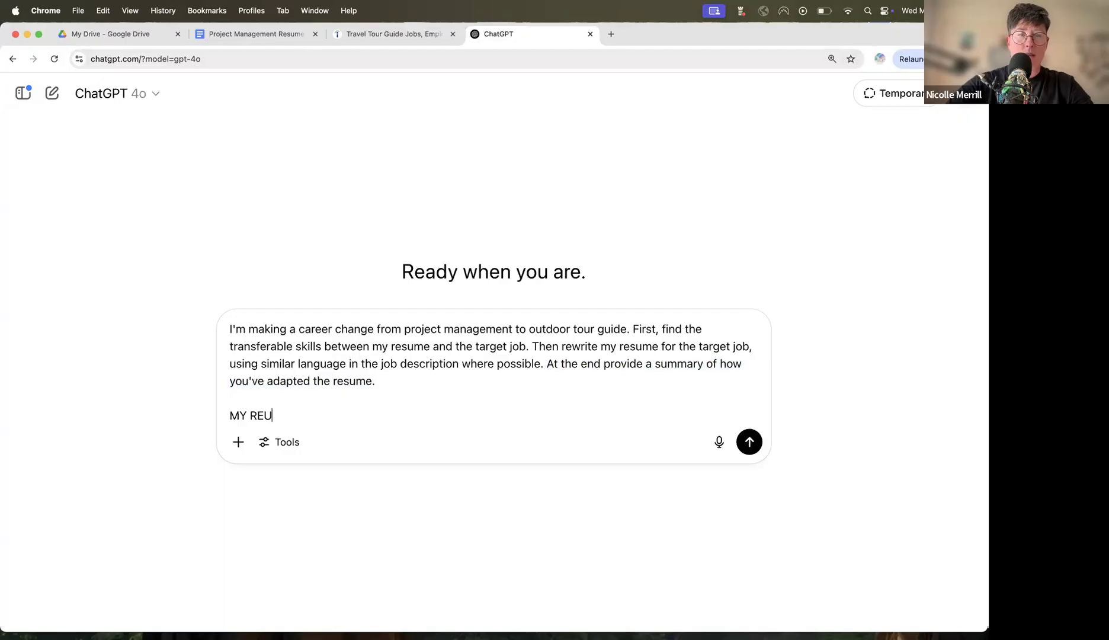
{"action": "key", "text": "BackSpace"}
{"action": "type", "text": "SUME"}
{"action": "key", "text": "shift+Return"}
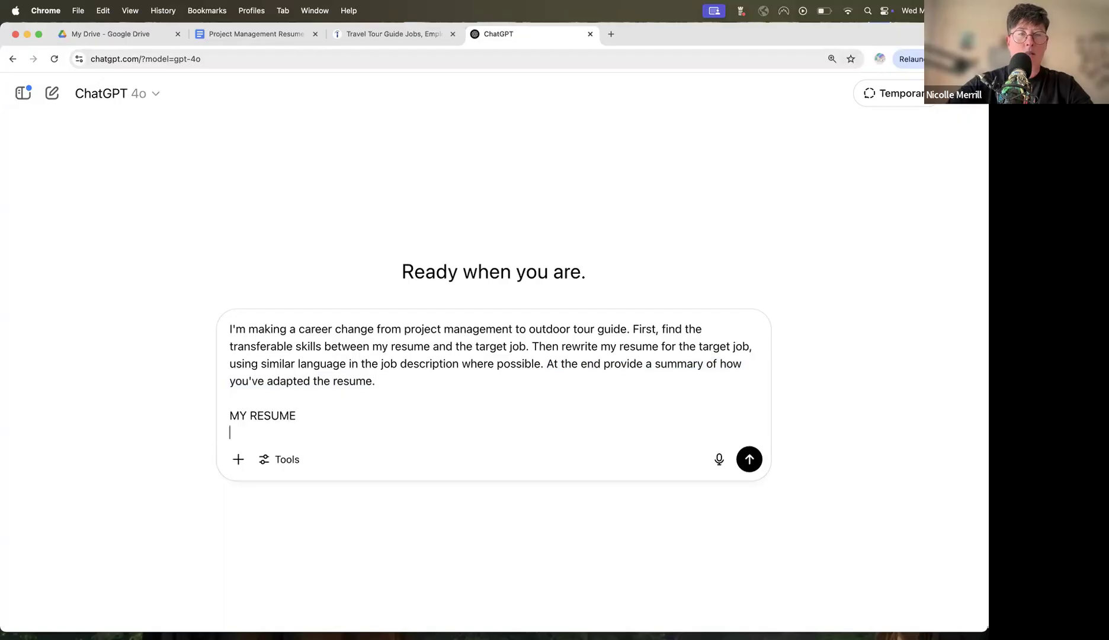
In Google Docs, select the resume from the summary through Certifications and copy it
{"action": "left_click", "coordinate": [289, 39]}
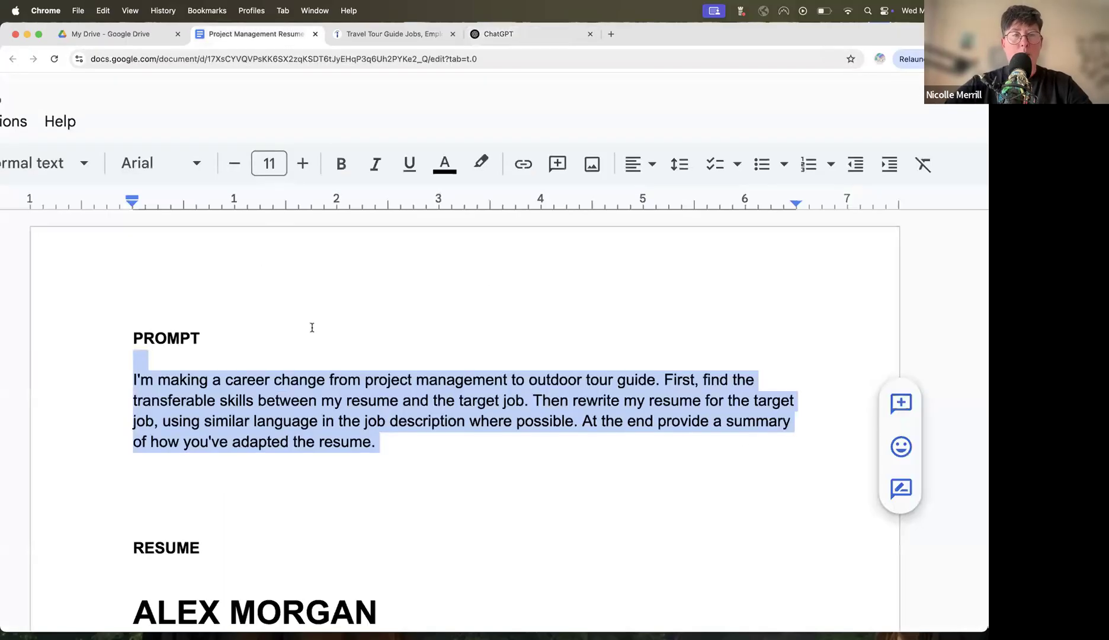
{"action": "scroll", "coordinate": [310, 325], "scroll_direction": "down", "scroll_amount": 8}
{"action": "left_click", "coordinate": [131, 228]}
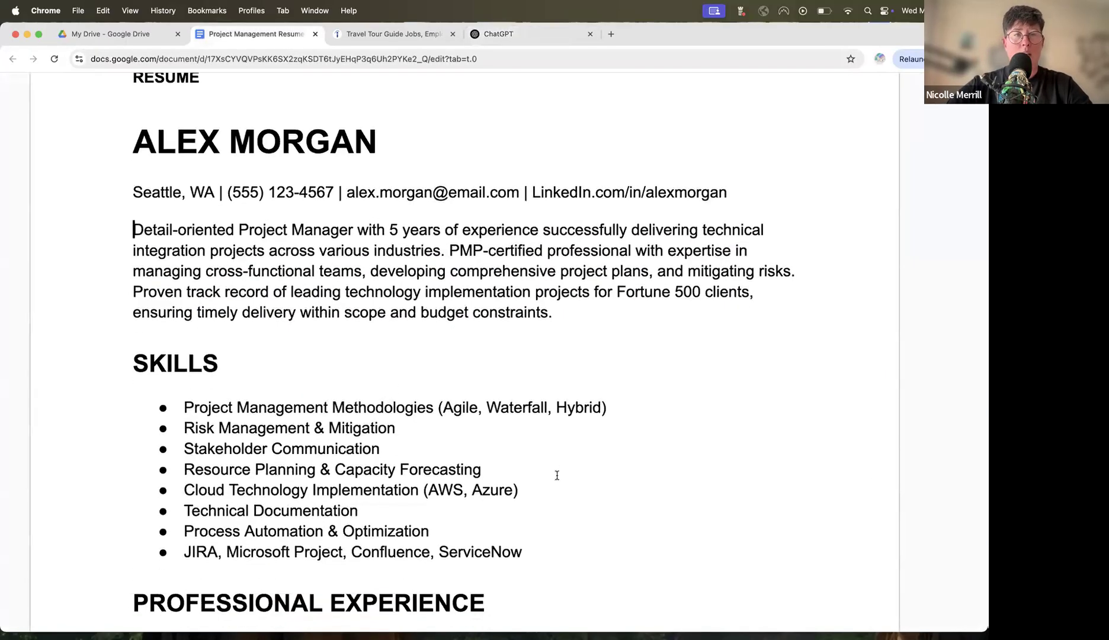
{"action": "left_click", "coordinate": [555, 473], "text": "shift"}
{"action": "scroll", "coordinate": [555, 473], "scroll_direction": "down", "scroll_amount": 6}
{"action": "scroll", "coordinate": [409, 454], "scroll_direction": "down", "scroll_amount": 20}
{"action": "left_click_drag", "start_coordinate": [542, 476], "coordinate": [554, 439]}
{"action": "scroll", "coordinate": [521, 498], "scroll_direction": "down", "scroll_amount": 6}
{"action": "key", "text": "super+c"}
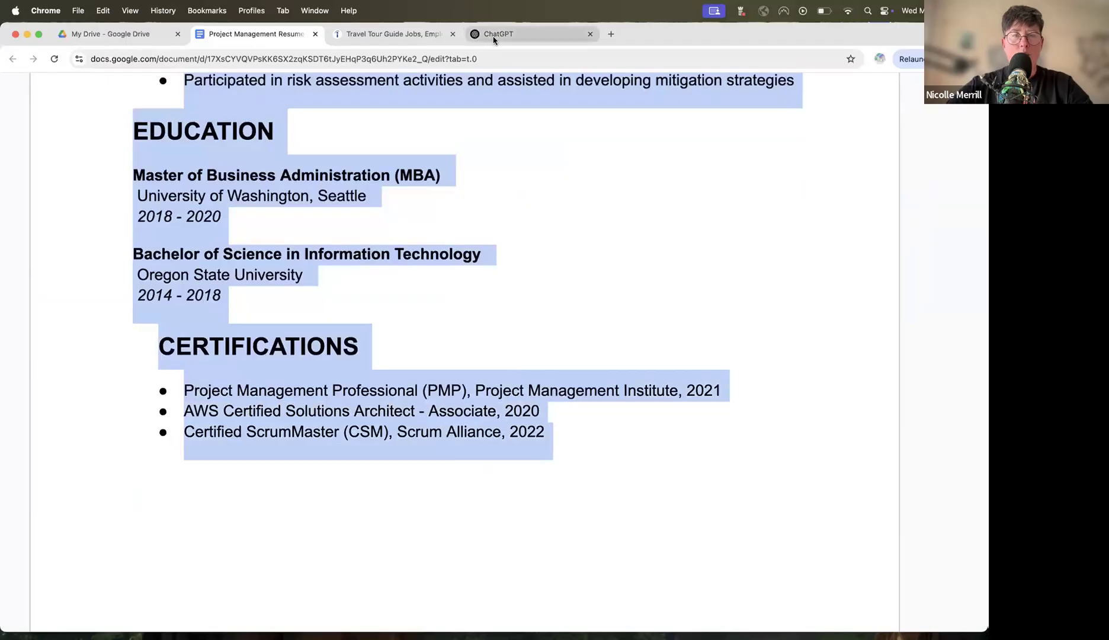
Paste the resume into ChatGPT under MY RESUME, followed by blank lines
{"action": "left_click", "coordinate": [498, 34]}
{"action": "key", "text": "super+v"}
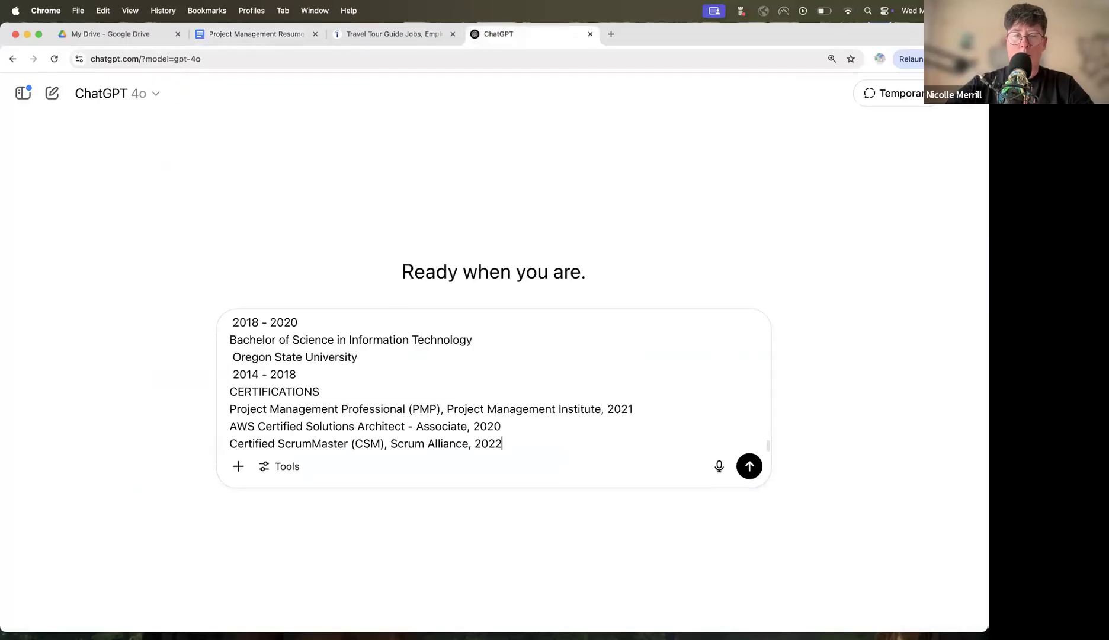
{"action": "key", "text": "shift+Return"}
{"action": "key", "text": "shift+Return"}
On the Indeed Tour Leader posting, select the description starting at 'We are hiring'
{"action": "left_click", "coordinate": [352, 38]}
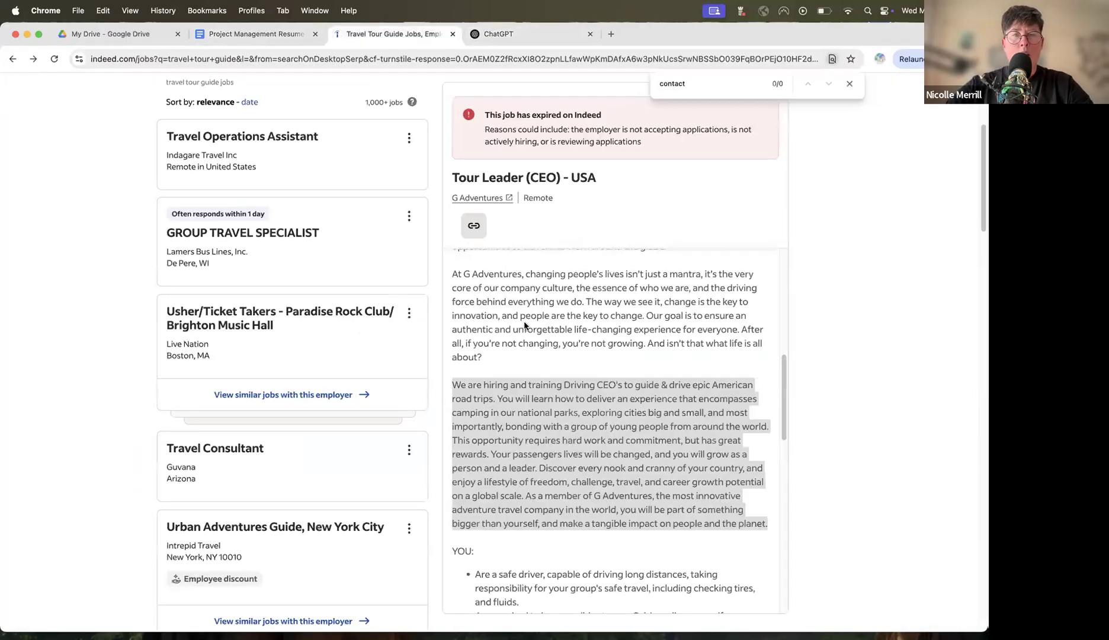
{"action": "left_click", "coordinate": [462, 387]}
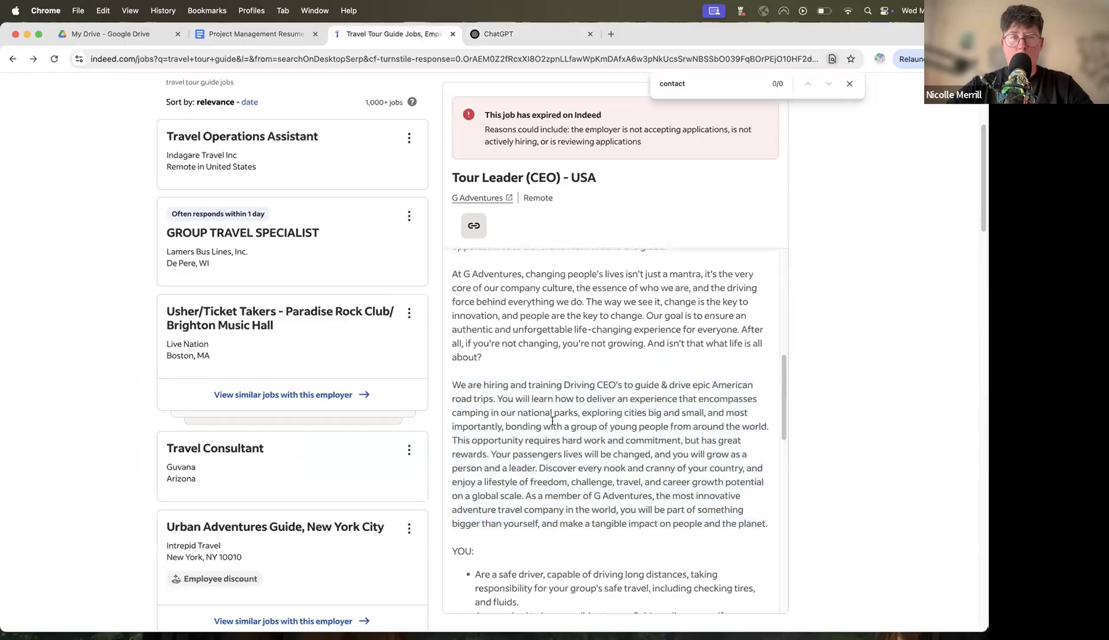
{"action": "left_click_drag", "start_coordinate": [452, 384], "coordinate": [750, 468]}
{"action": "scroll", "coordinate": [613, 331], "scroll_direction": "up", "scroll_amount": 4}
{"action": "scroll", "coordinate": [612, 331], "scroll_direction": "up", "scroll_amount": 5}
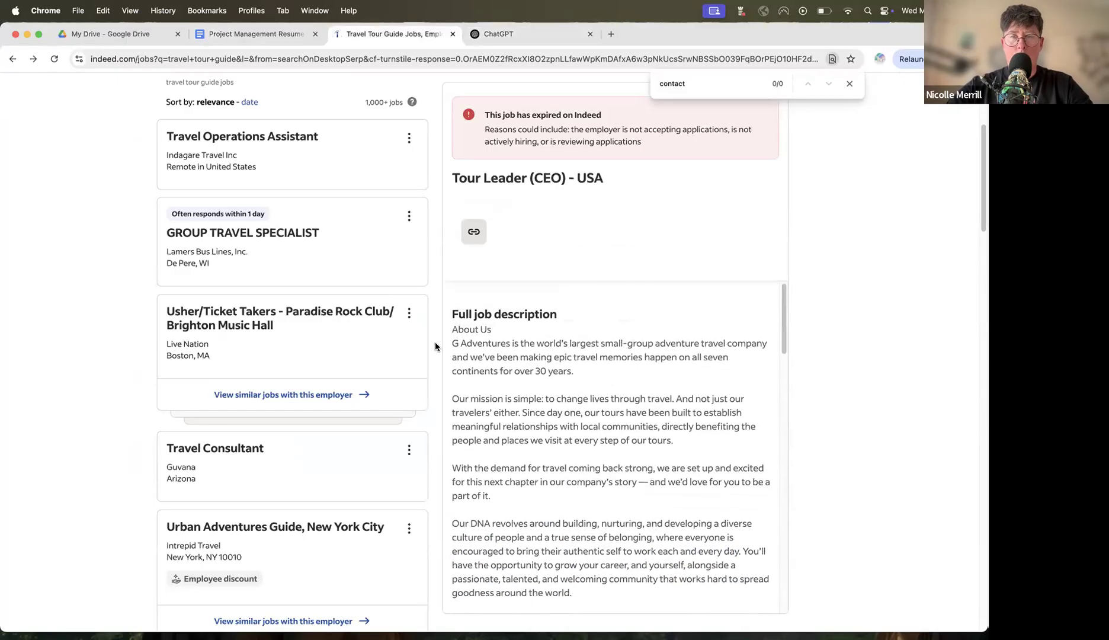
{"action": "scroll", "coordinate": [623, 440], "scroll_direction": "down", "scroll_amount": 5}
{"action": "scroll", "coordinate": [623, 439], "scroll_direction": "down", "scroll_amount": 6}
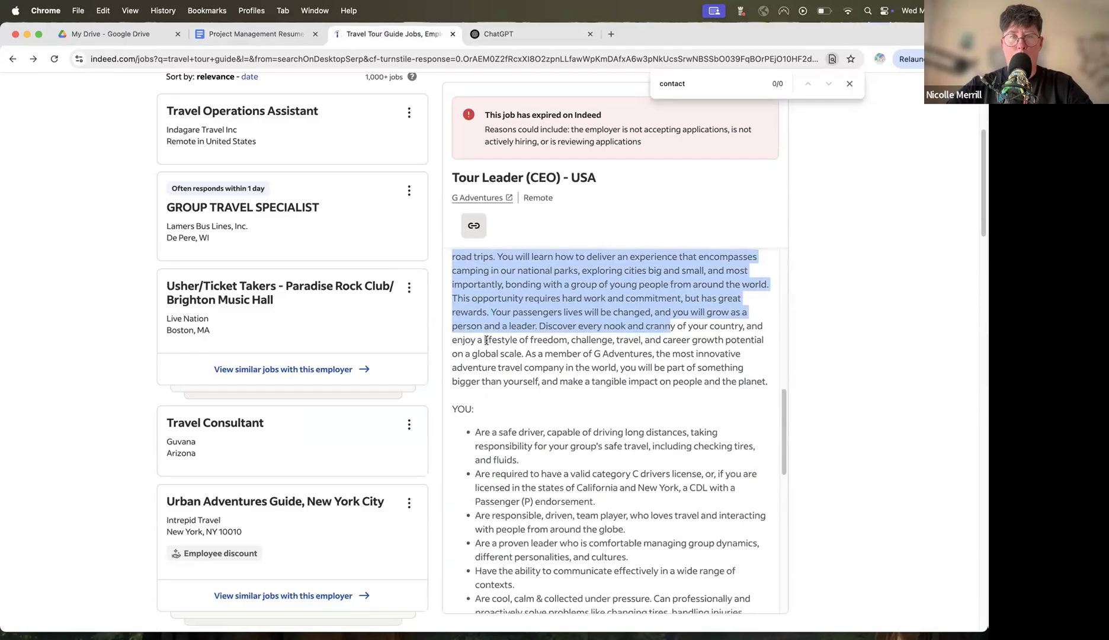
{"action": "scroll", "coordinate": [461, 265], "scroll_direction": "up", "scroll_amount": 1}
Reselect the job description from 'We are hiring' through 'US Passport.'
{"action": "left_click", "coordinate": [461, 265]}
{"action": "left_click_drag", "start_coordinate": [461, 265], "coordinate": [643, 451]}
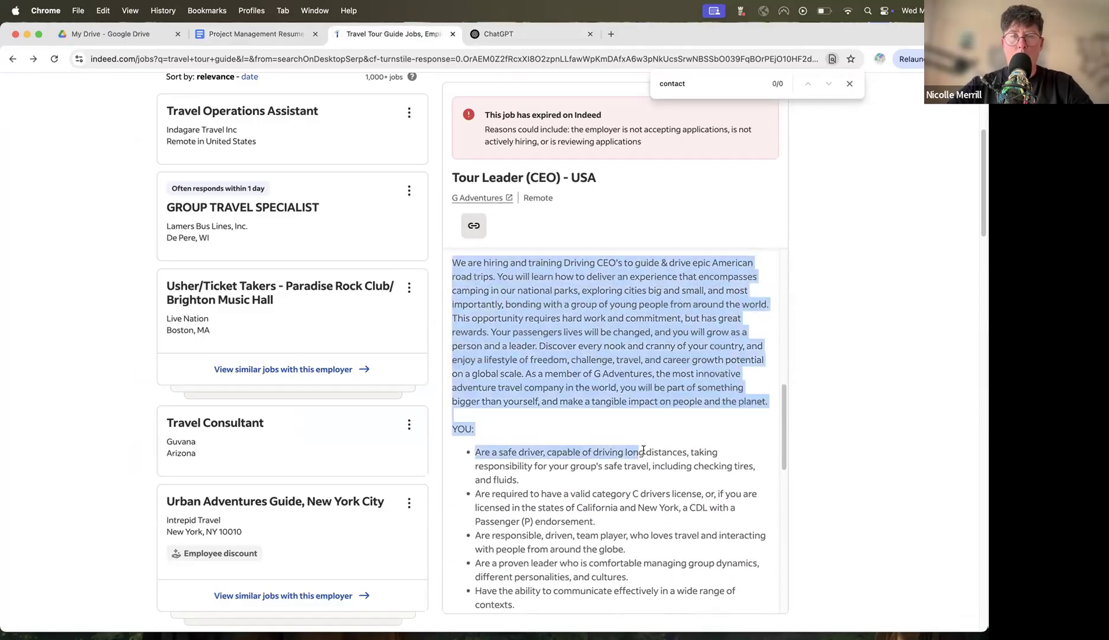
{"action": "scroll", "coordinate": [643, 451], "scroll_direction": "down", "scroll_amount": 4}
{"action": "scroll", "coordinate": [651, 486], "scroll_direction": "down", "scroll_amount": 1}
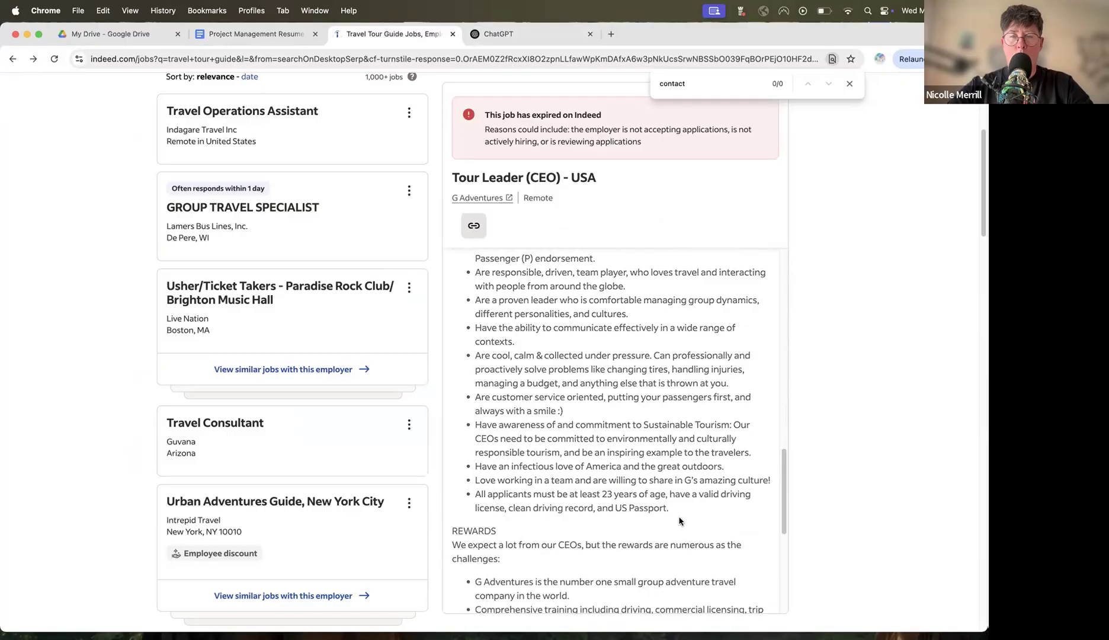
{"action": "left_click", "coordinate": [679, 514], "text": "shift"}
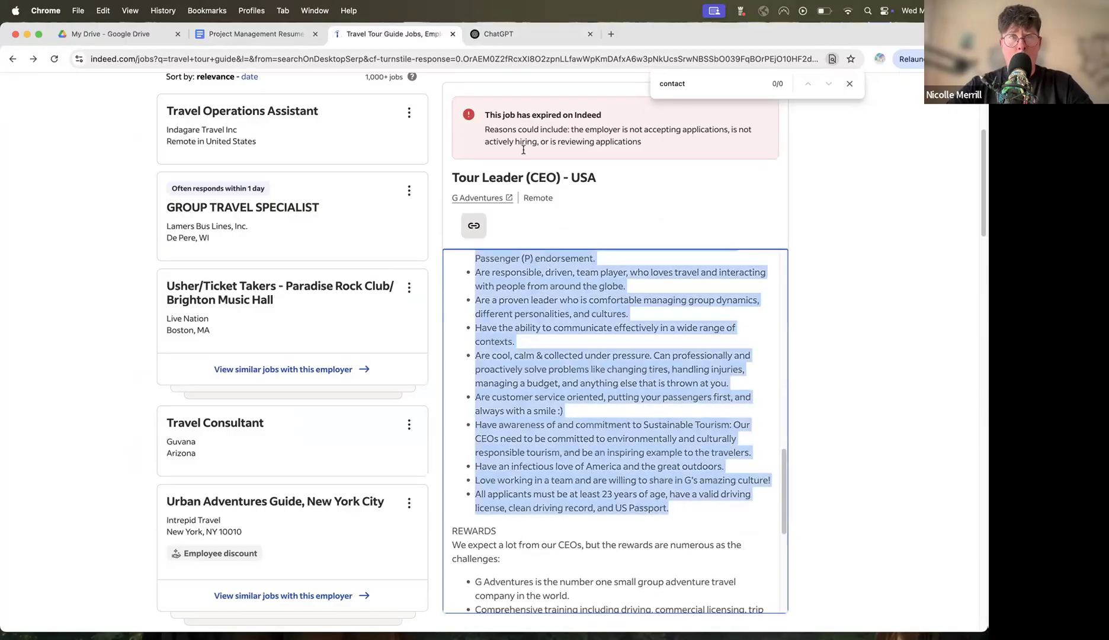
Add a TARGET JOB heading and paste the G Adventures job description beneath it
{"action": "left_click", "coordinate": [521, 39]}
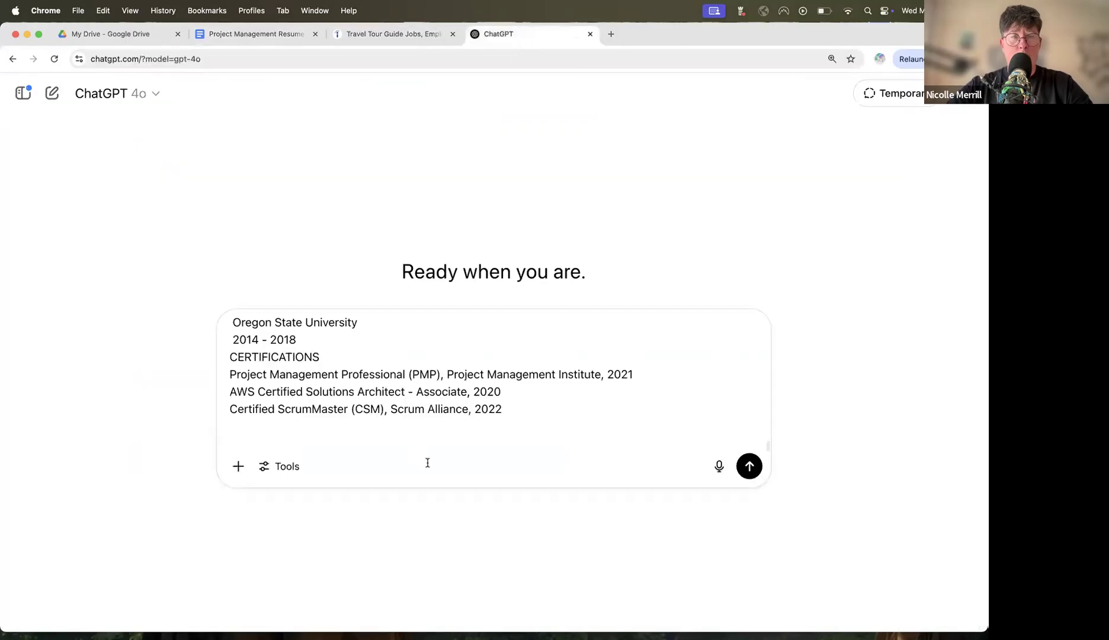
{"action": "left_click", "coordinate": [448, 455]}
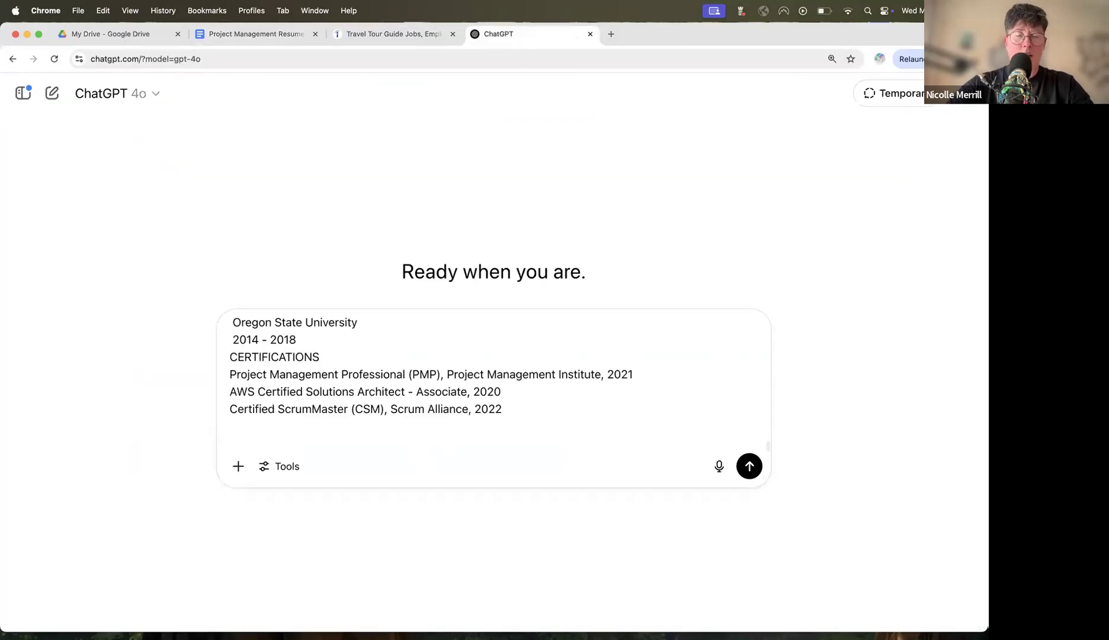
{"action": "type", "text": "TARGET JOB"}
{"action": "key", "text": "shift+Return"}
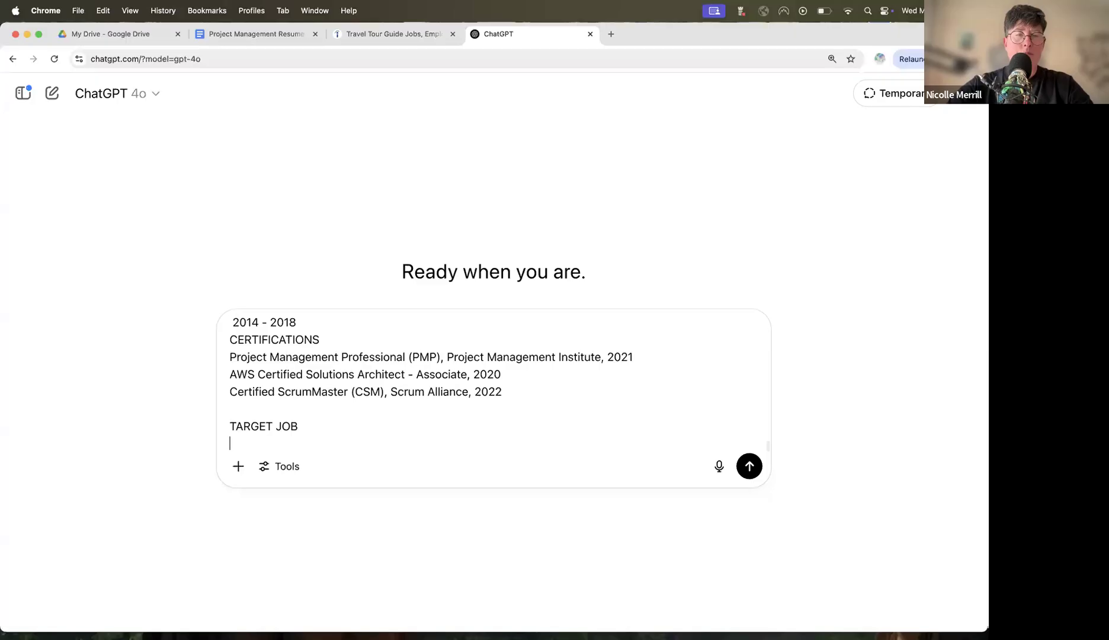
{"action": "key", "text": "super+v"}
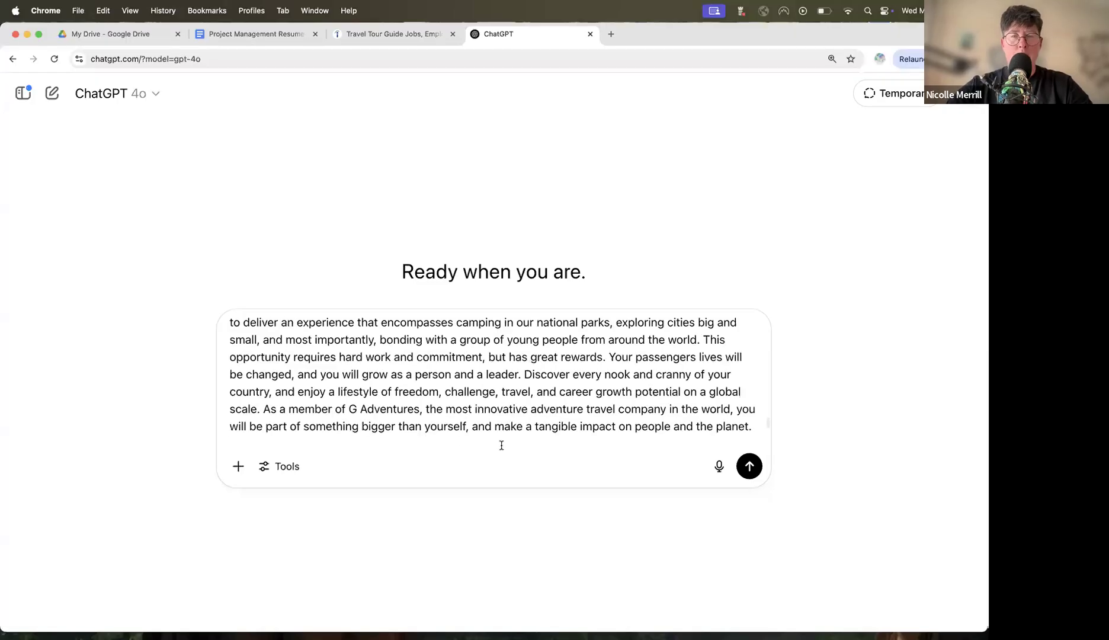
Send the resume rewrite request and follow the transferable skills table as it streams
{"action": "left_click", "coordinate": [750, 466]}
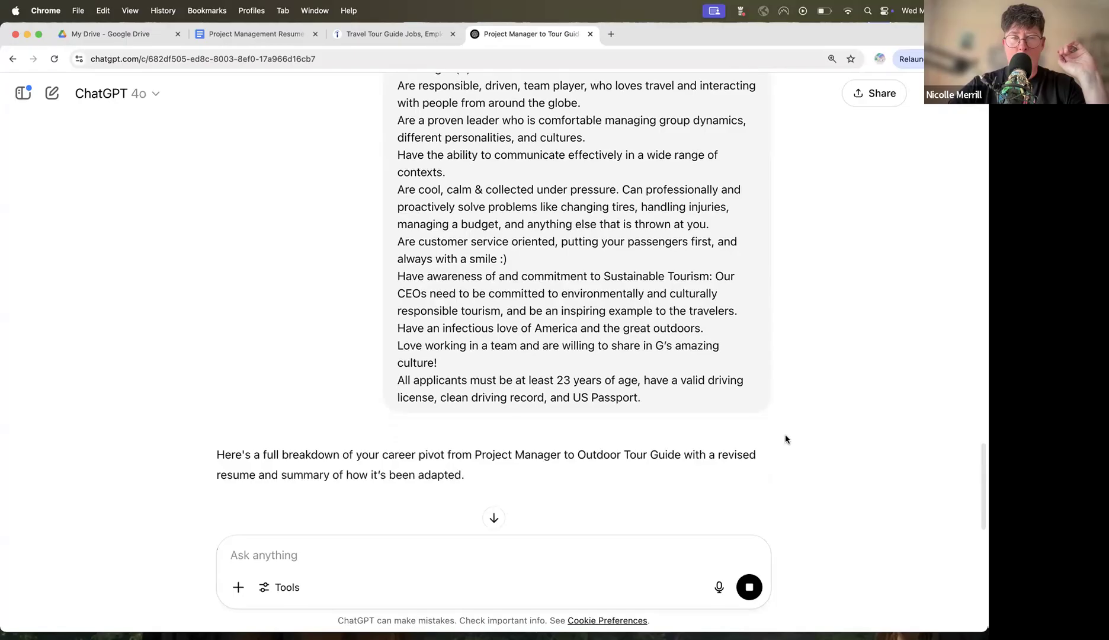
{"action": "scroll", "coordinate": [785, 439], "scroll_direction": "down", "scroll_amount": 2}
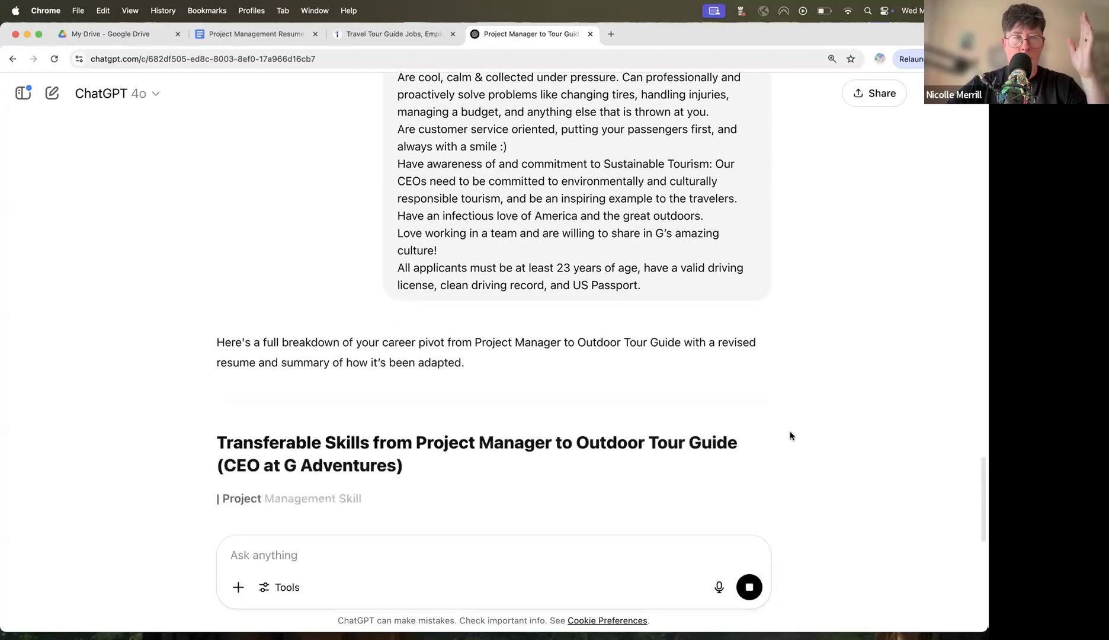
{"action": "scroll", "coordinate": [789, 431], "scroll_direction": "down", "scroll_amount": 1}
{"action": "scroll", "coordinate": [791, 436], "scroll_direction": "down", "scroll_amount": 2}
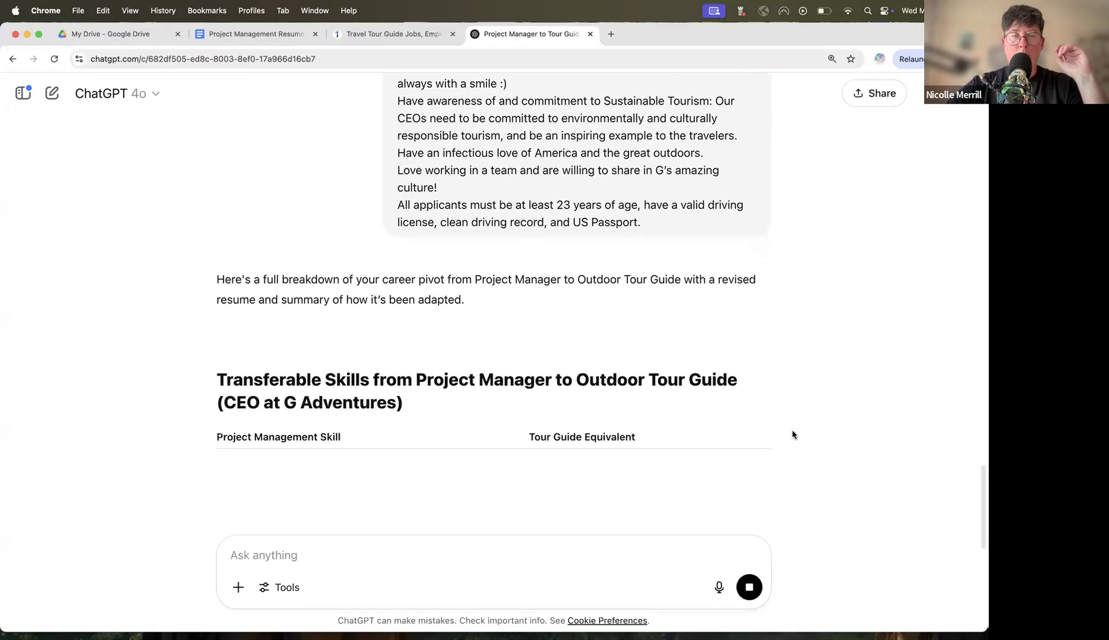
{"action": "scroll", "coordinate": [793, 435], "scroll_direction": "down", "scroll_amount": 2}
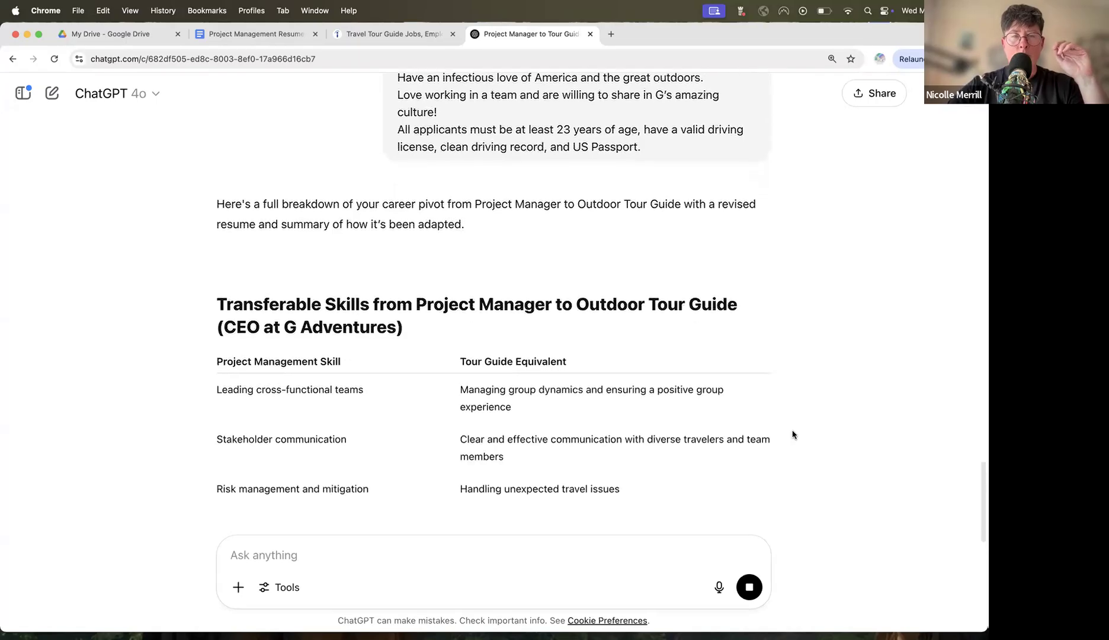
{"action": "scroll", "coordinate": [793, 434], "scroll_direction": "down", "scroll_amount": 1}
{"action": "scroll", "coordinate": [793, 434], "scroll_direction": "down", "scroll_amount": 2}
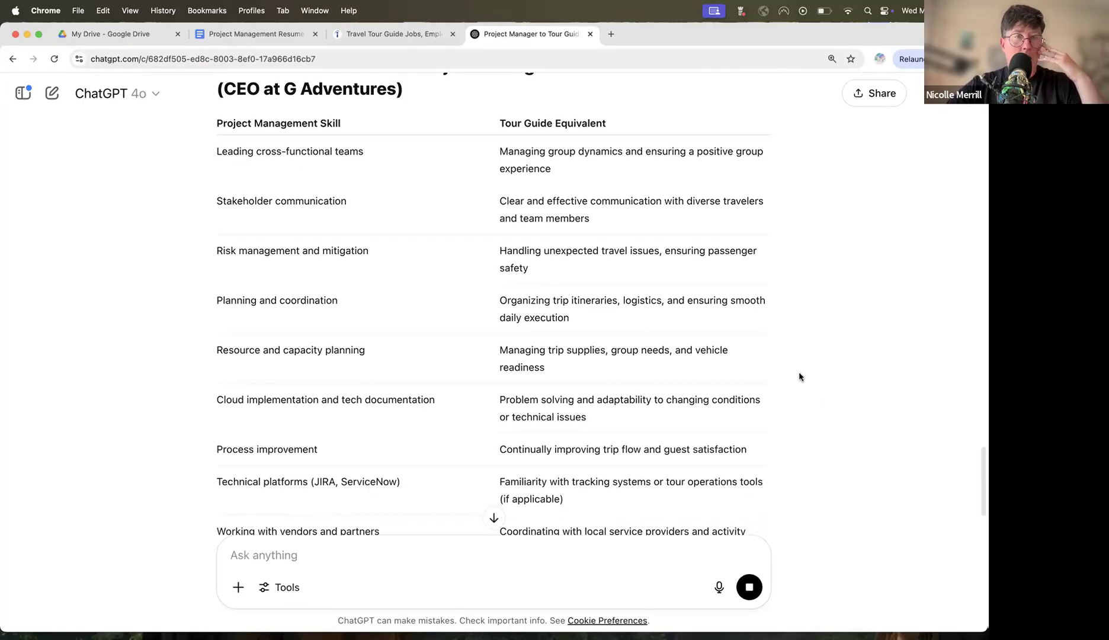
{"action": "triple_click", "coordinate": [289, 252]}
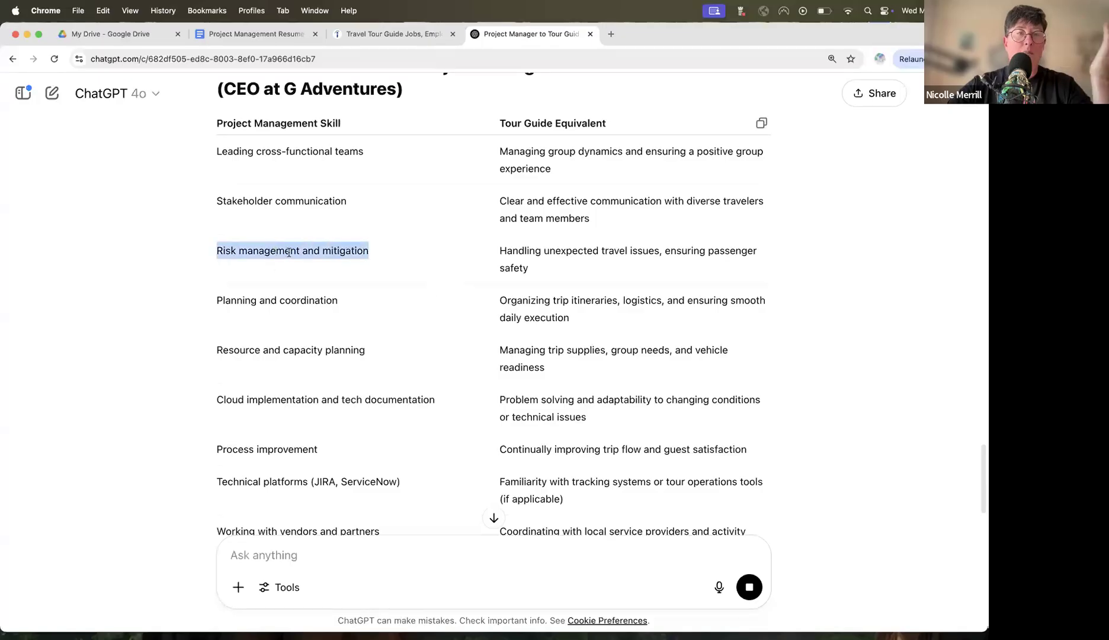
{"action": "triple_click", "coordinate": [642, 250]}
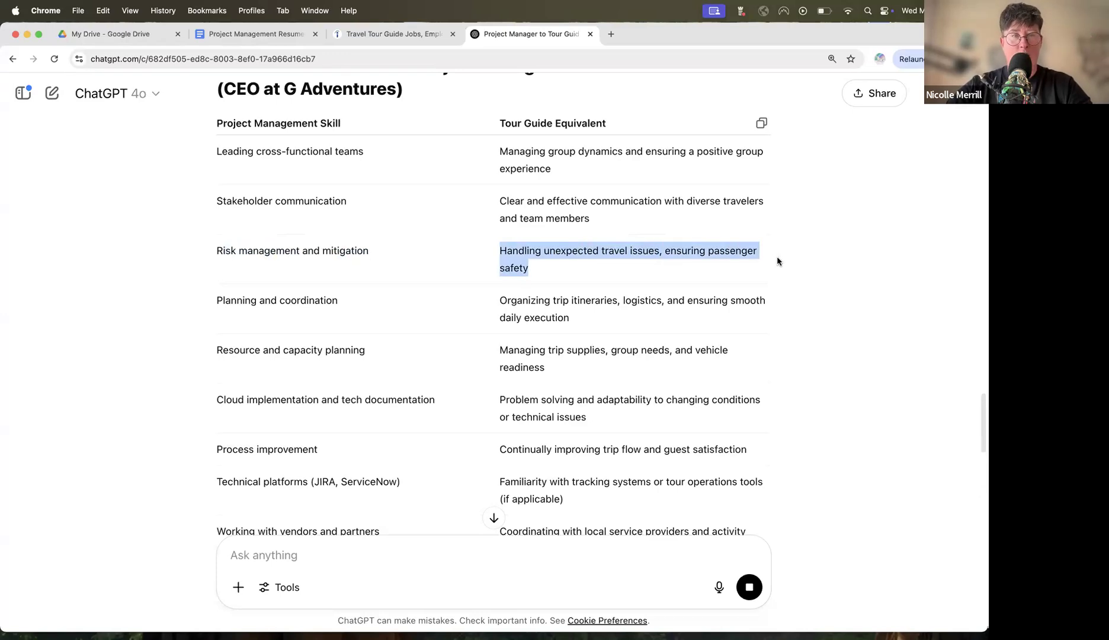
{"action": "scroll", "coordinate": [776, 258], "scroll_direction": "down", "scroll_amount": 3}
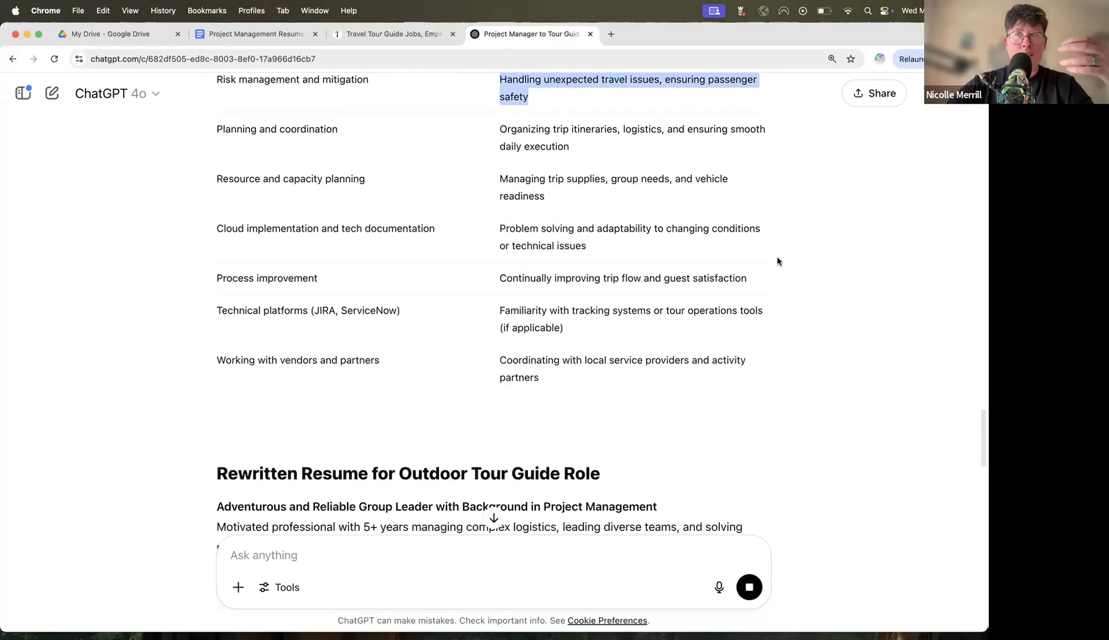
{"action": "scroll", "coordinate": [781, 257], "scroll_direction": "up", "scroll_amount": 2}
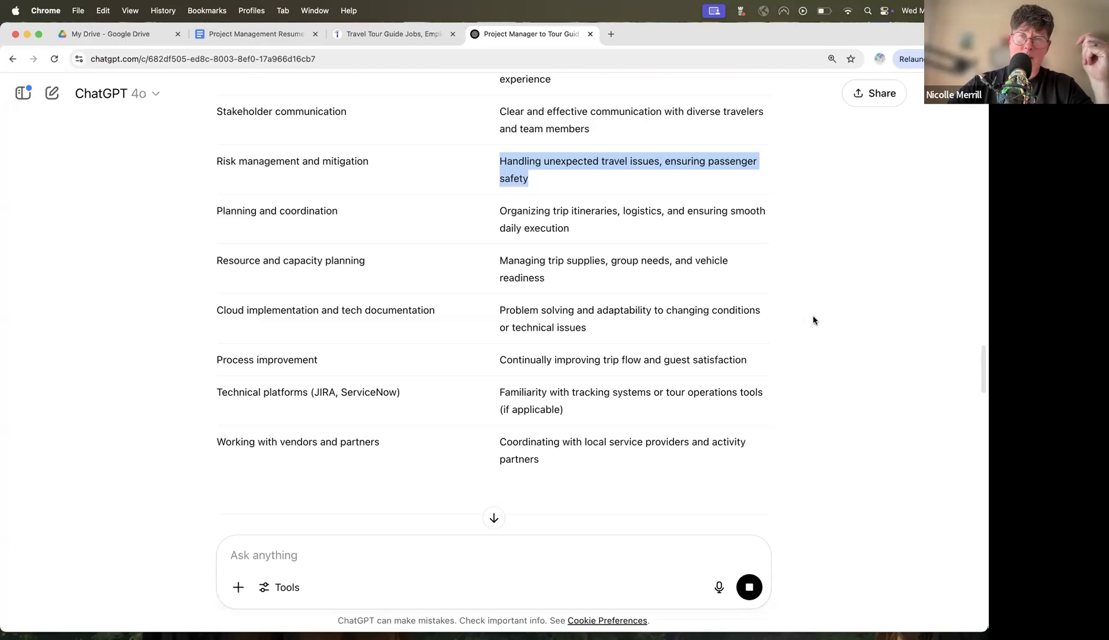
{"action": "scroll", "coordinate": [813, 320], "scroll_direction": "down", "scroll_amount": 5}
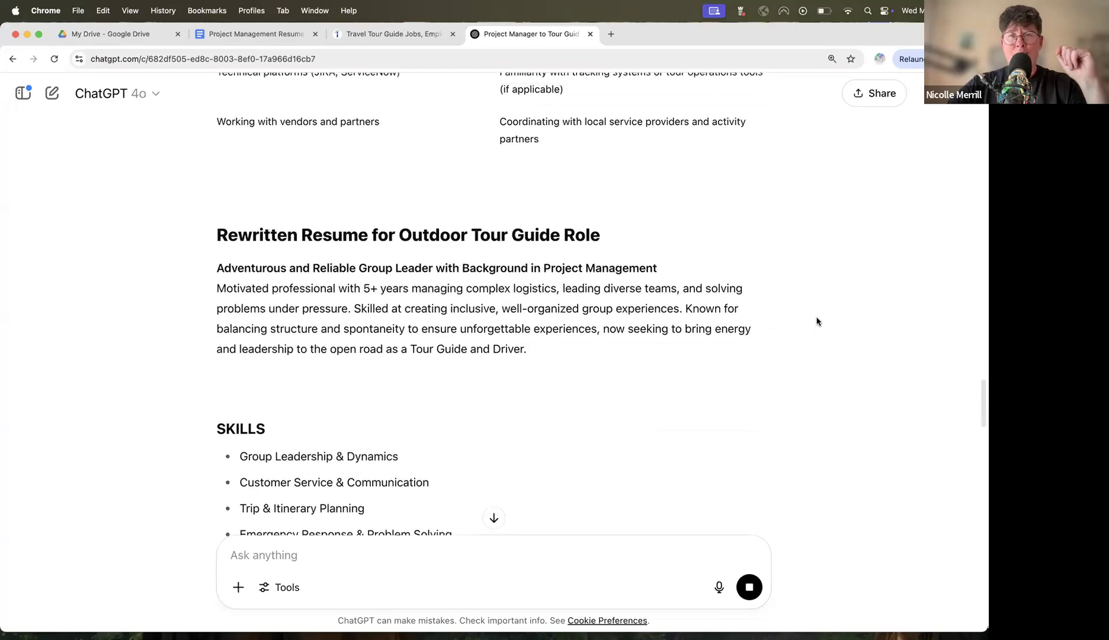
Select the rewritten resume summary paragraph in ChatGPT's reply
{"action": "scroll", "coordinate": [817, 322], "scroll_direction": "up", "scroll_amount": 5}
{"action": "scroll", "coordinate": [856, 286], "scroll_direction": "down", "scroll_amount": 2}
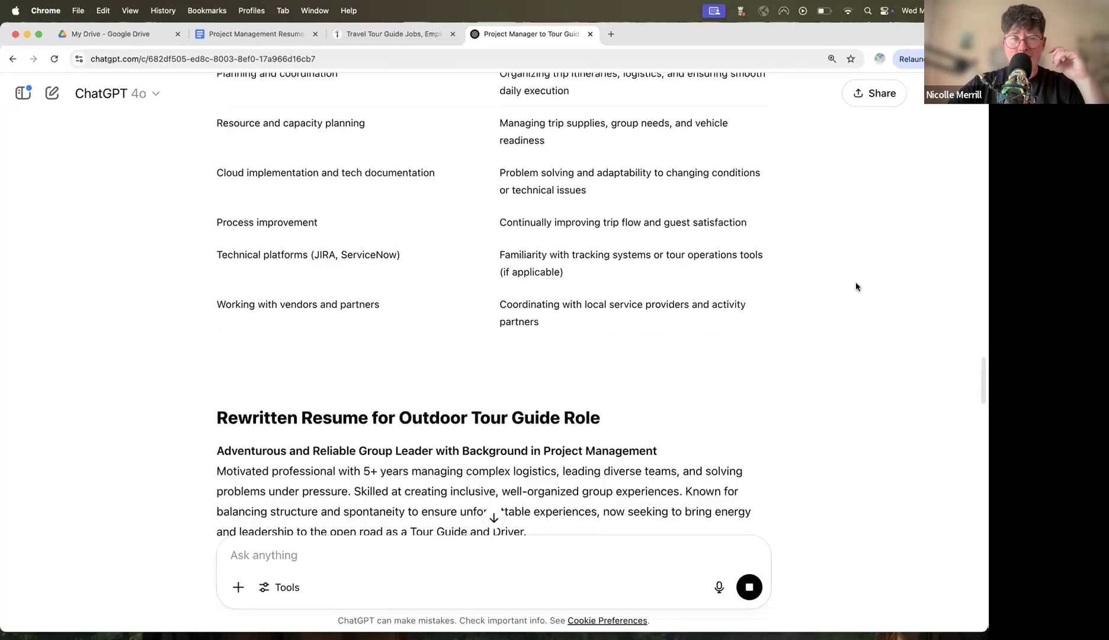
{"action": "scroll", "coordinate": [856, 287], "scroll_direction": "down", "scroll_amount": 5}
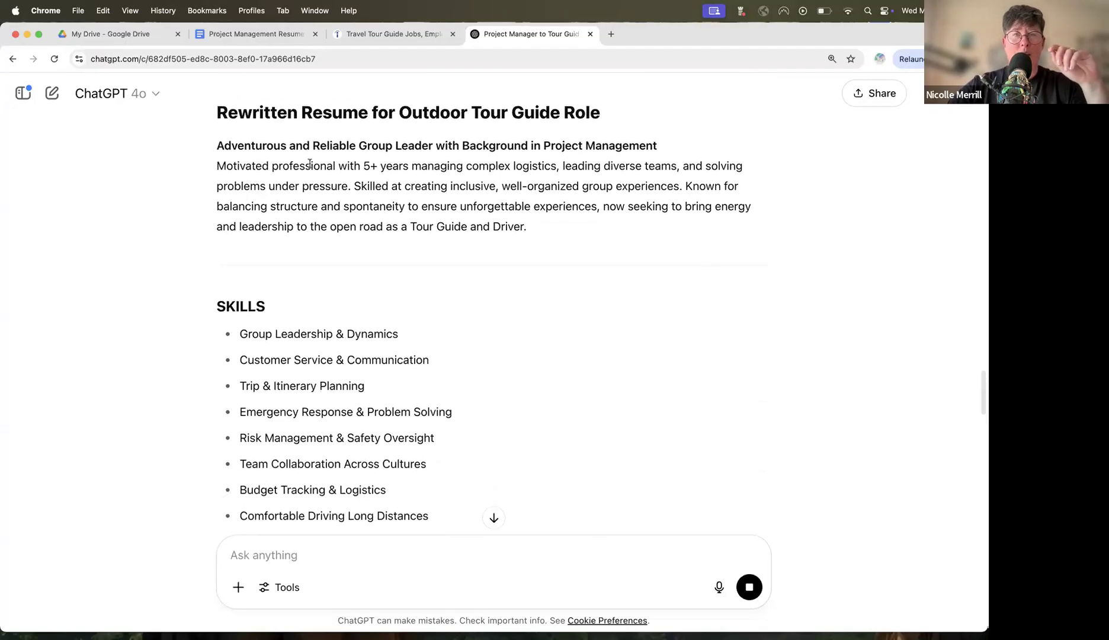
{"action": "left_click_drag", "start_coordinate": [217, 145], "coordinate": [581, 229]}
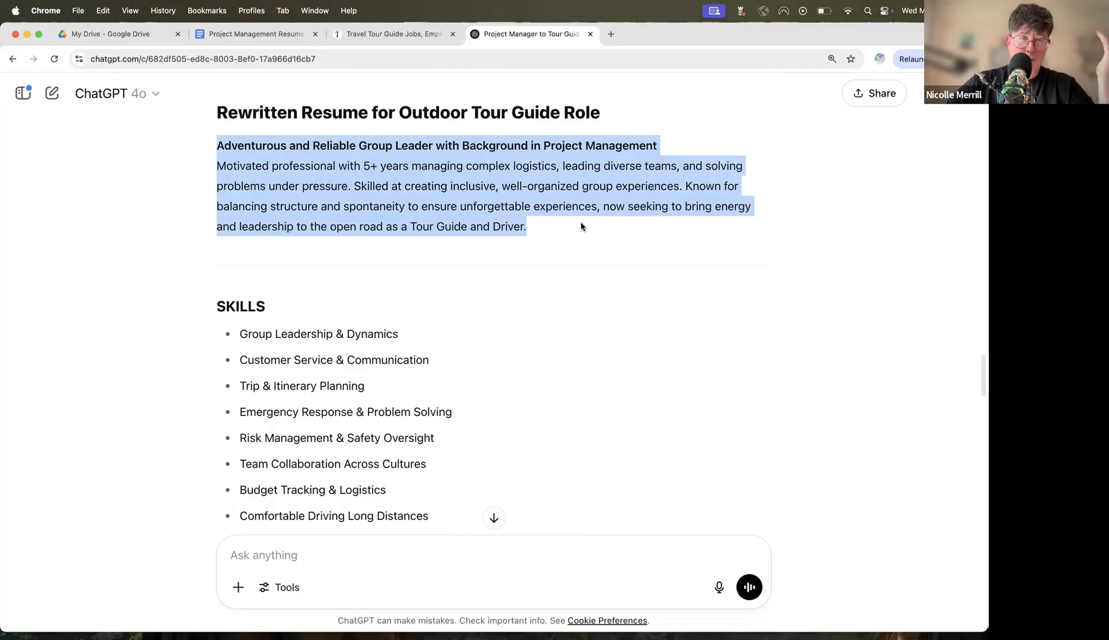
{"action": "scroll", "coordinate": [581, 227], "scroll_direction": "down", "scroll_amount": 3}
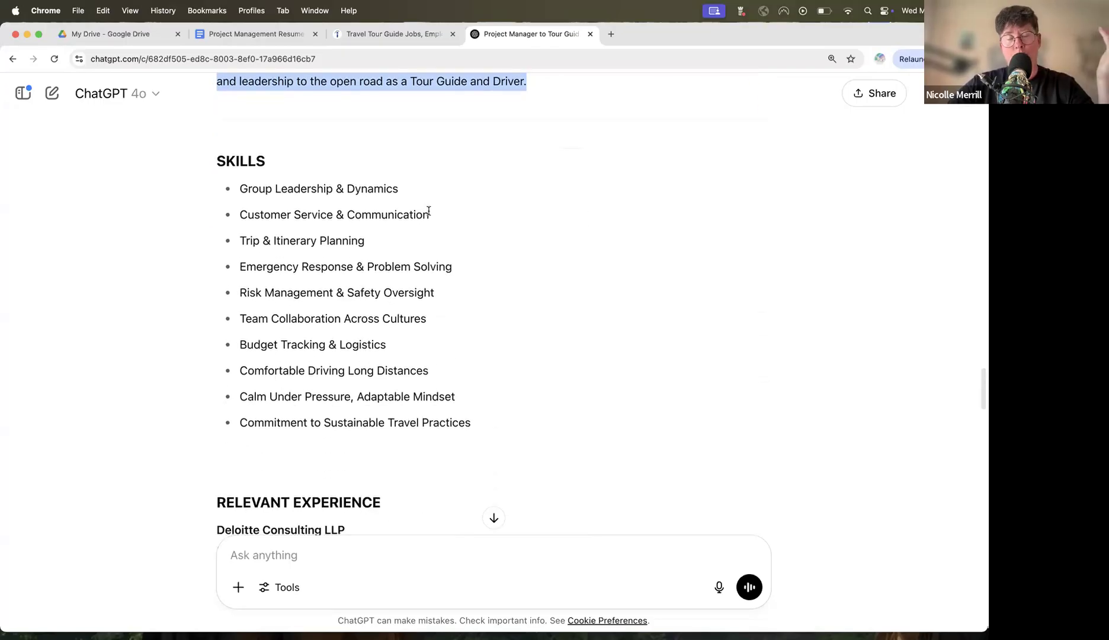
Look over the original resume in Google Docs for comparison
{"action": "left_click", "coordinate": [260, 34]}
{"action": "scroll", "coordinate": [358, 216], "scroll_direction": "up", "scroll_amount": 2}
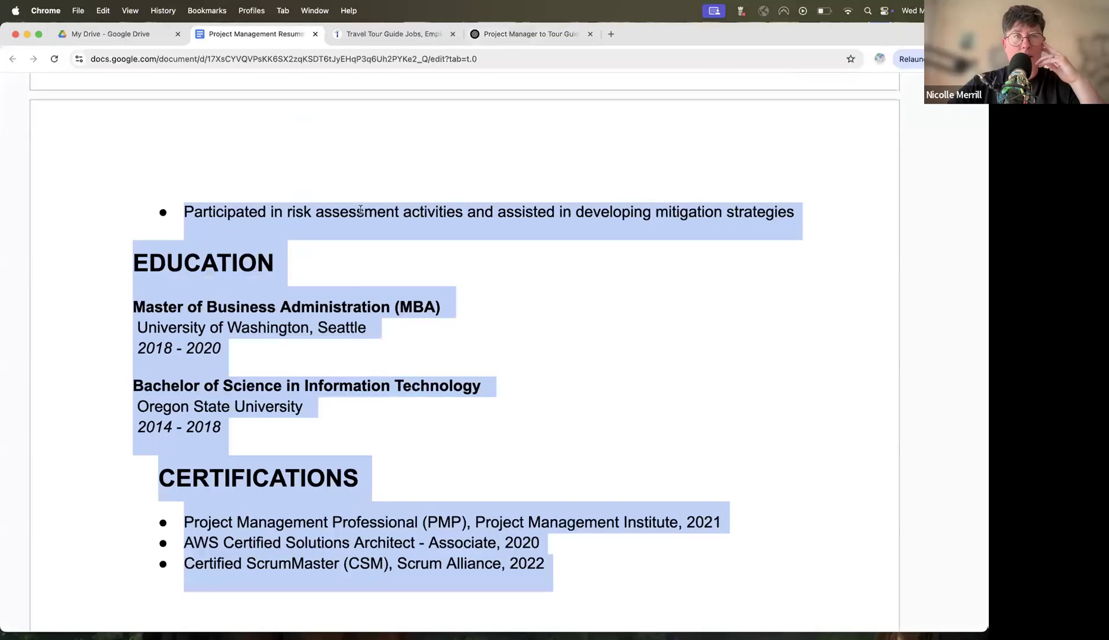
{"action": "scroll", "coordinate": [361, 209], "scroll_direction": "up", "scroll_amount": 15}
{"action": "scroll", "coordinate": [385, 204], "scroll_direction": "down", "scroll_amount": 5}
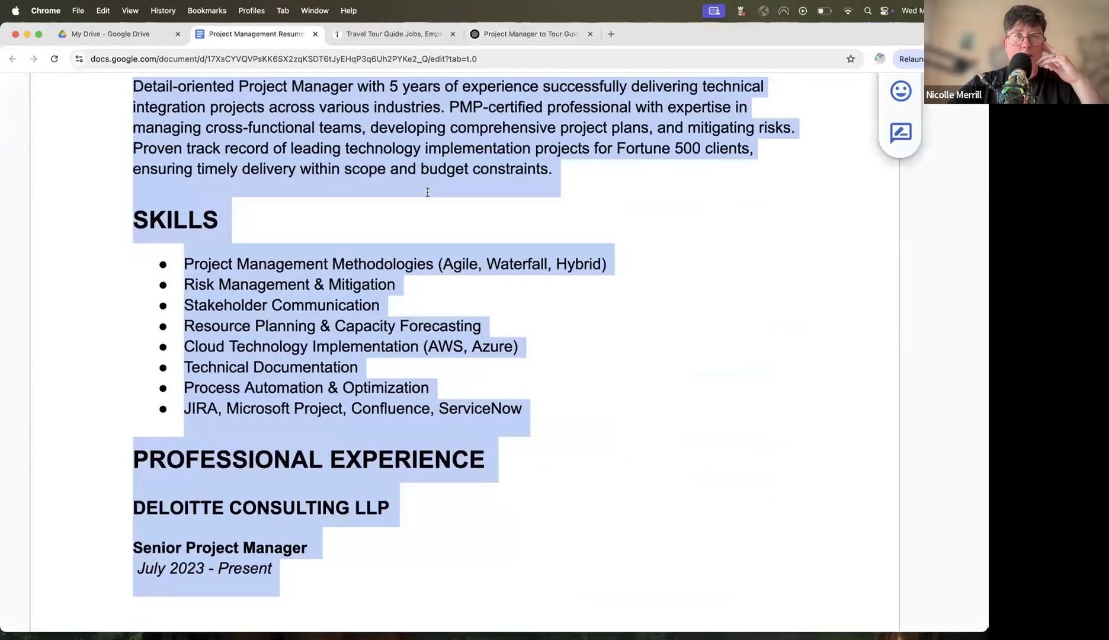
Select the rewritten SKILLS list and the Deloitte Consulting LLP experience entry
{"action": "left_click", "coordinate": [528, 35]}
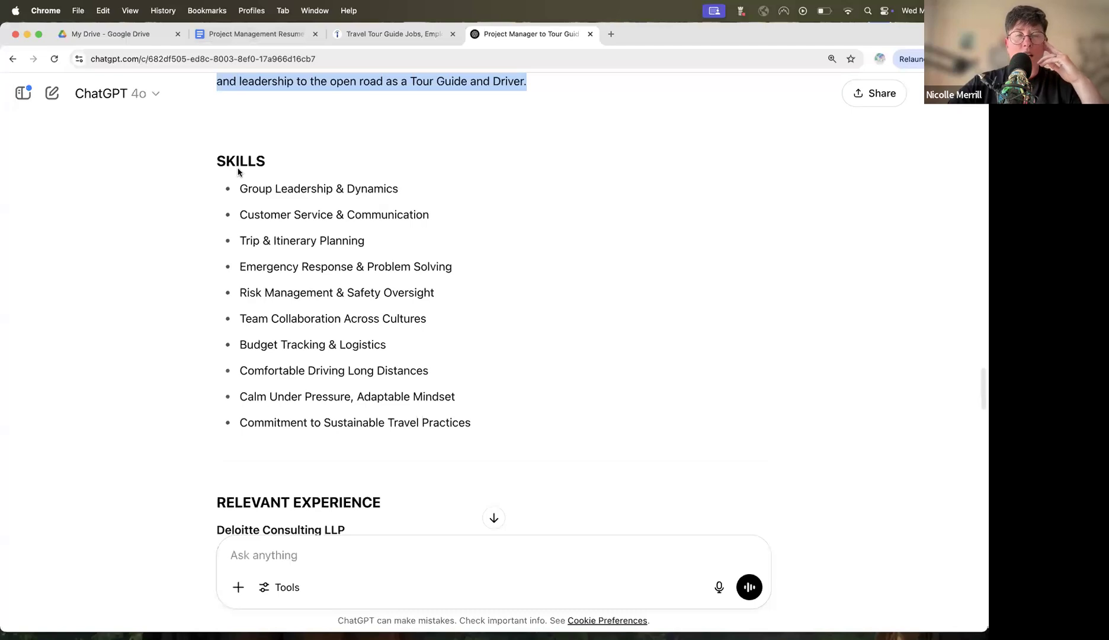
{"action": "left_click_drag", "start_coordinate": [237, 171], "coordinate": [556, 418]}
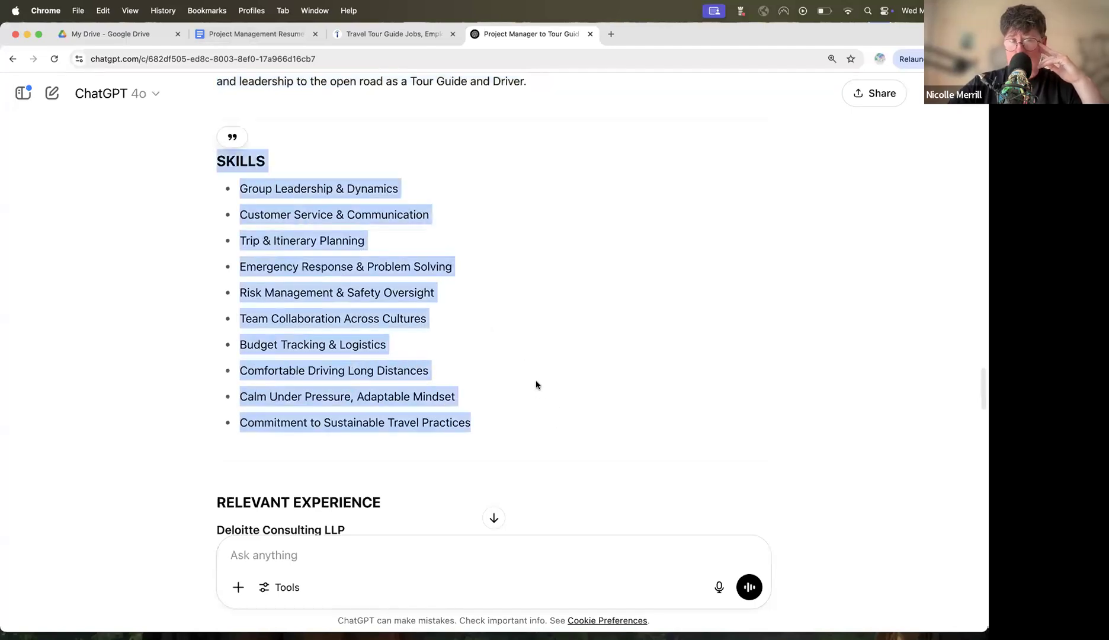
{"action": "scroll", "coordinate": [536, 384], "scroll_direction": "down", "scroll_amount": 6}
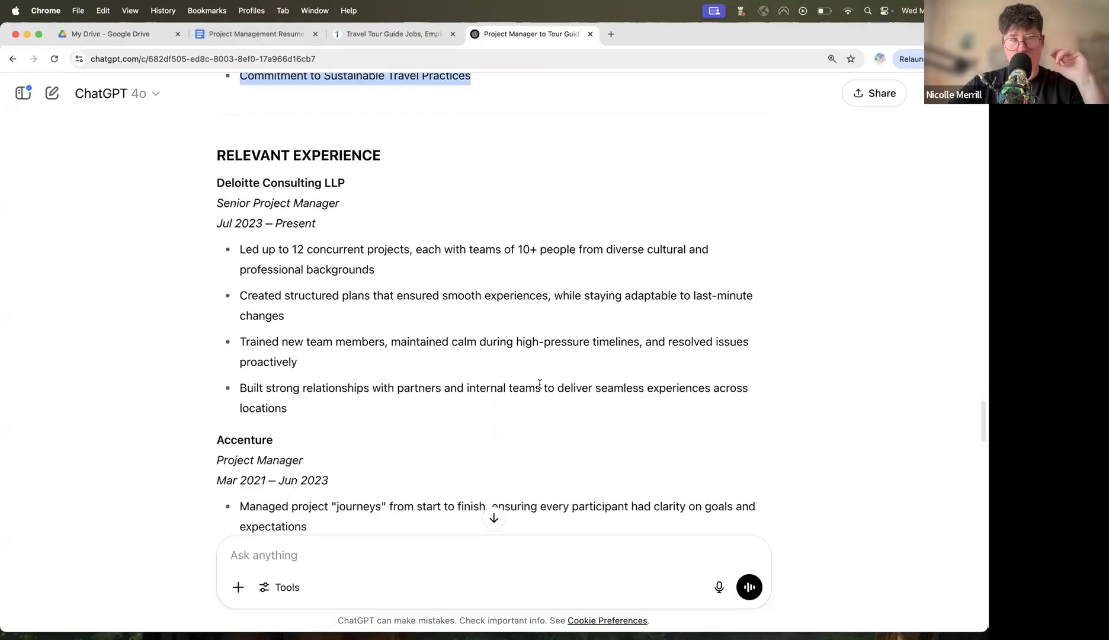
{"action": "scroll", "coordinate": [221, 187], "scroll_direction": "down", "scroll_amount": 1}
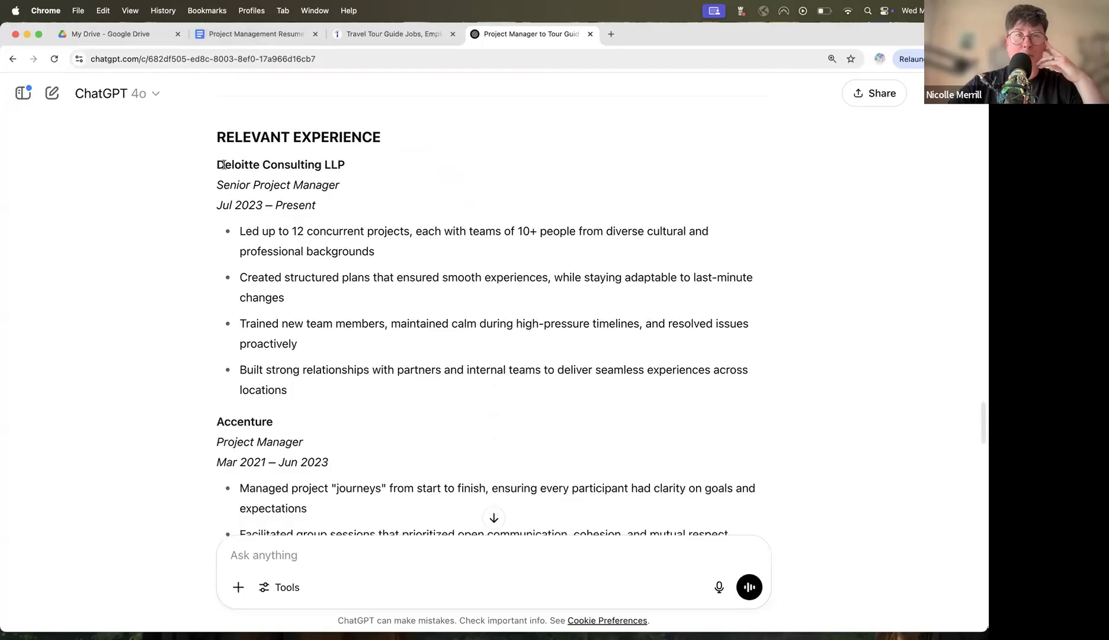
{"action": "left_click_drag", "start_coordinate": [217, 166], "coordinate": [768, 396]}
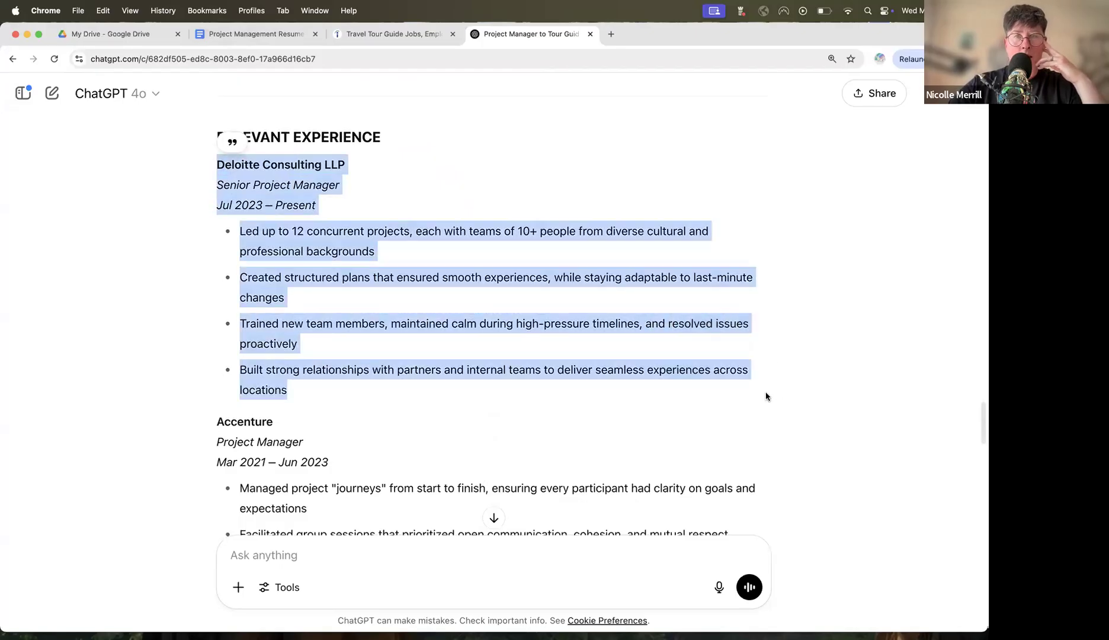
Compare the original experience bullets and job listing, then select ChatGPT's rewritten Deloitte bullets
{"action": "left_click", "coordinate": [227, 33]}
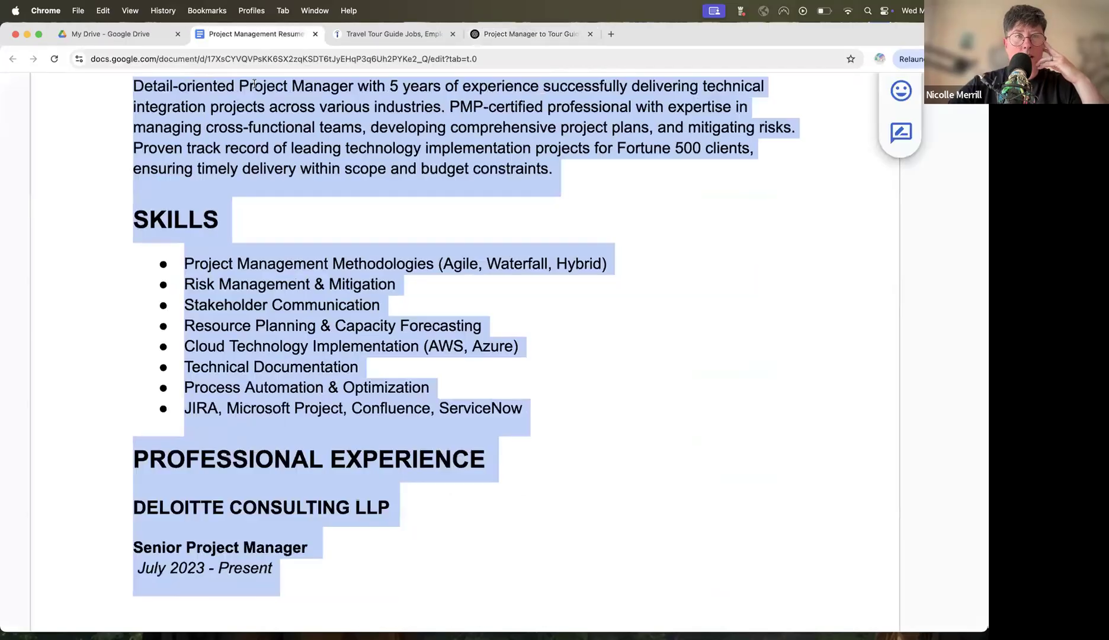
{"action": "scroll", "coordinate": [369, 295], "scroll_direction": "down", "scroll_amount": 10}
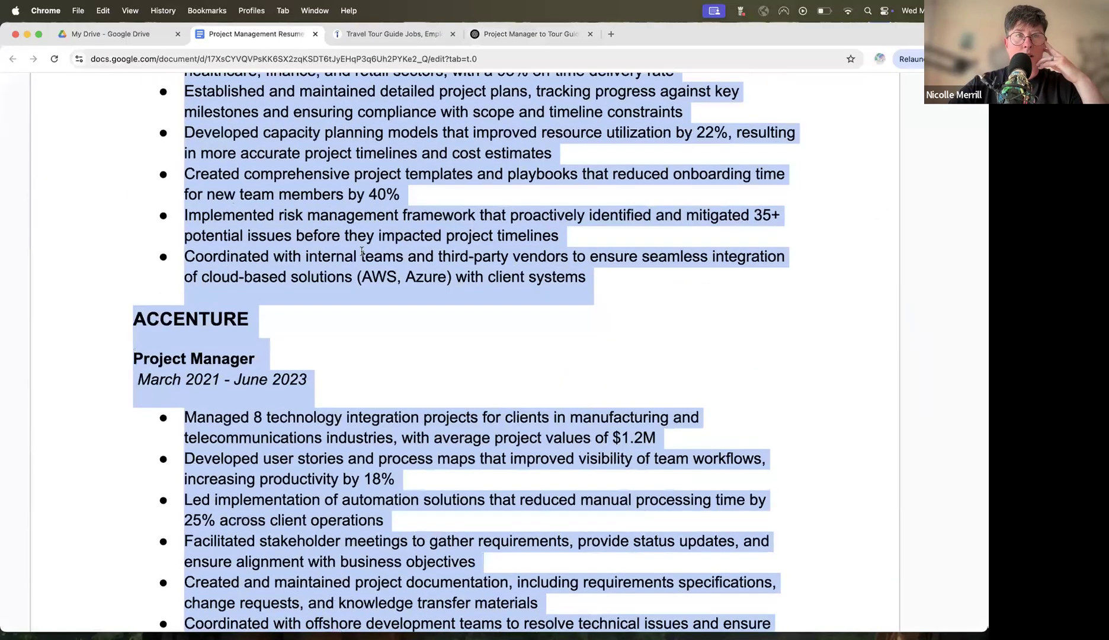
{"action": "scroll", "coordinate": [416, 147], "scroll_direction": "up", "scroll_amount": 1}
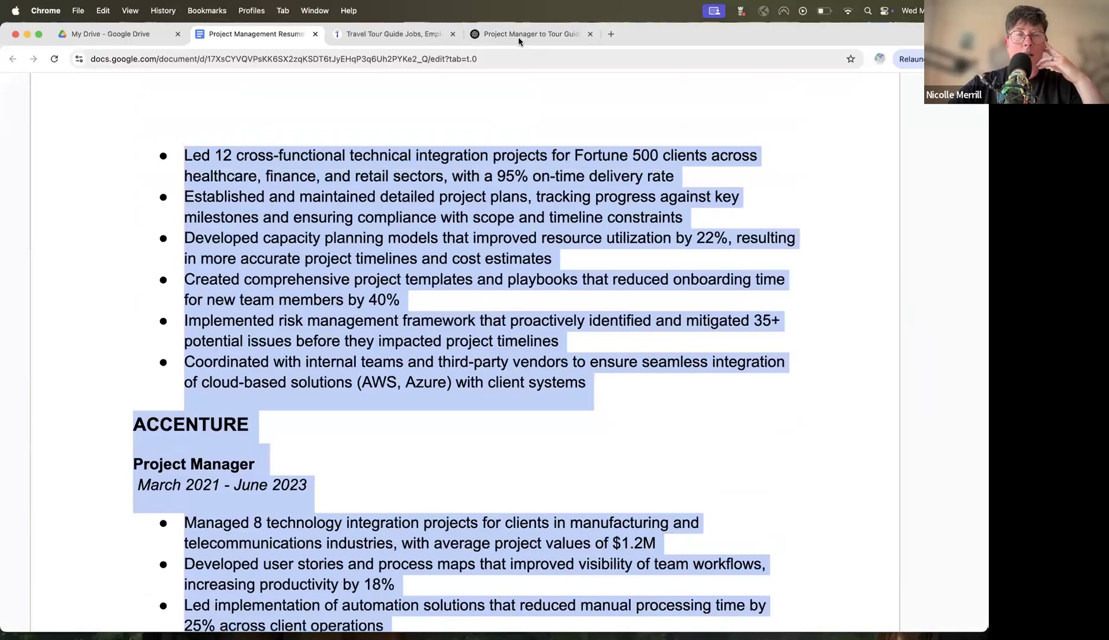
{"action": "left_click", "coordinate": [416, 37]}
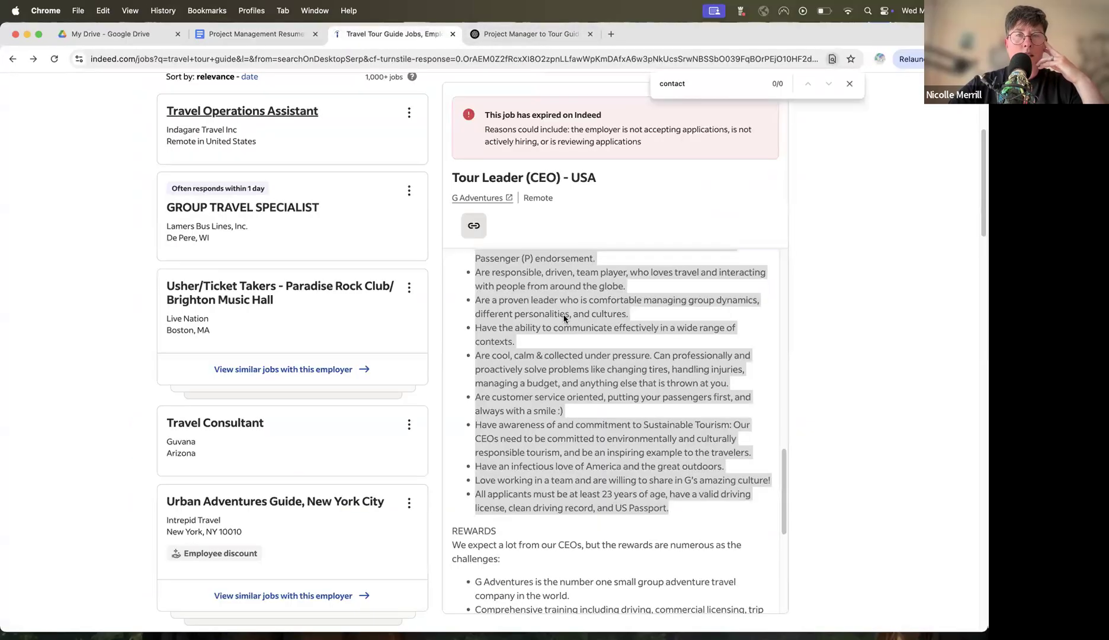
{"action": "left_click", "coordinate": [540, 34]}
{"action": "left_click_drag", "start_coordinate": [251, 231], "coordinate": [508, 389]}
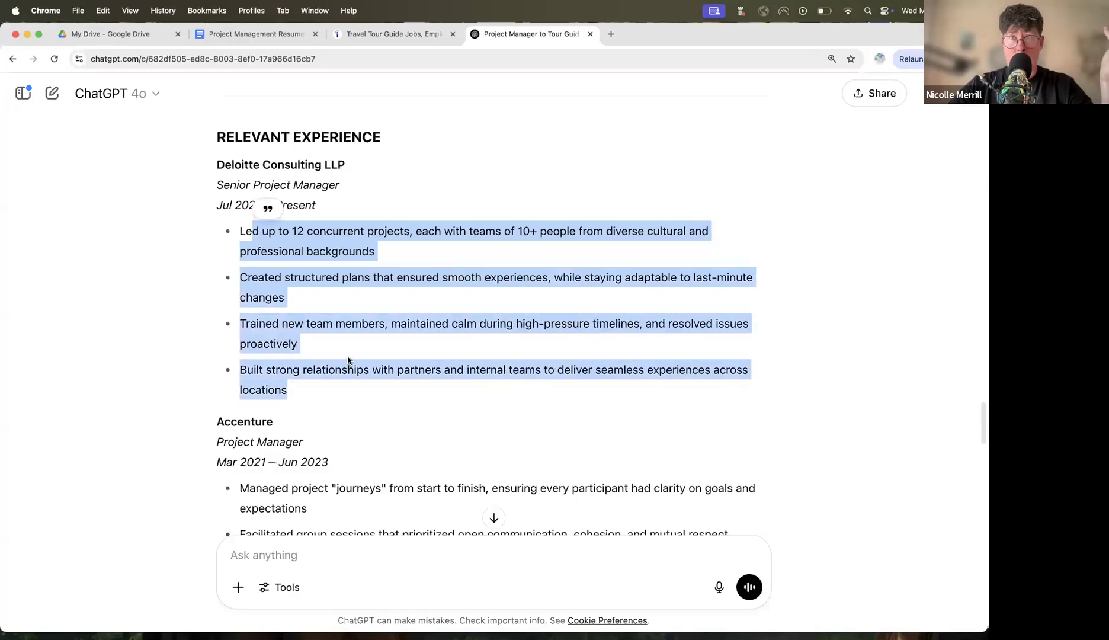
Highlight the phrases about diverse cultural teams, being adaptable, and staying calm under pressure
{"action": "left_click", "coordinate": [393, 229]}
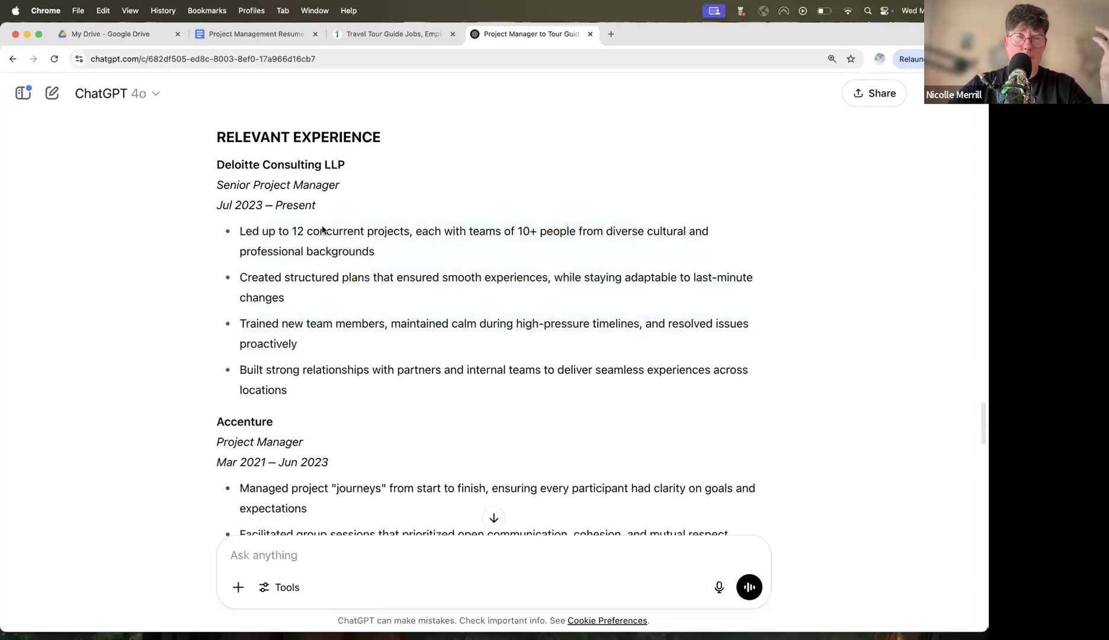
{"action": "left_click_drag", "start_coordinate": [449, 231], "coordinate": [671, 248]}
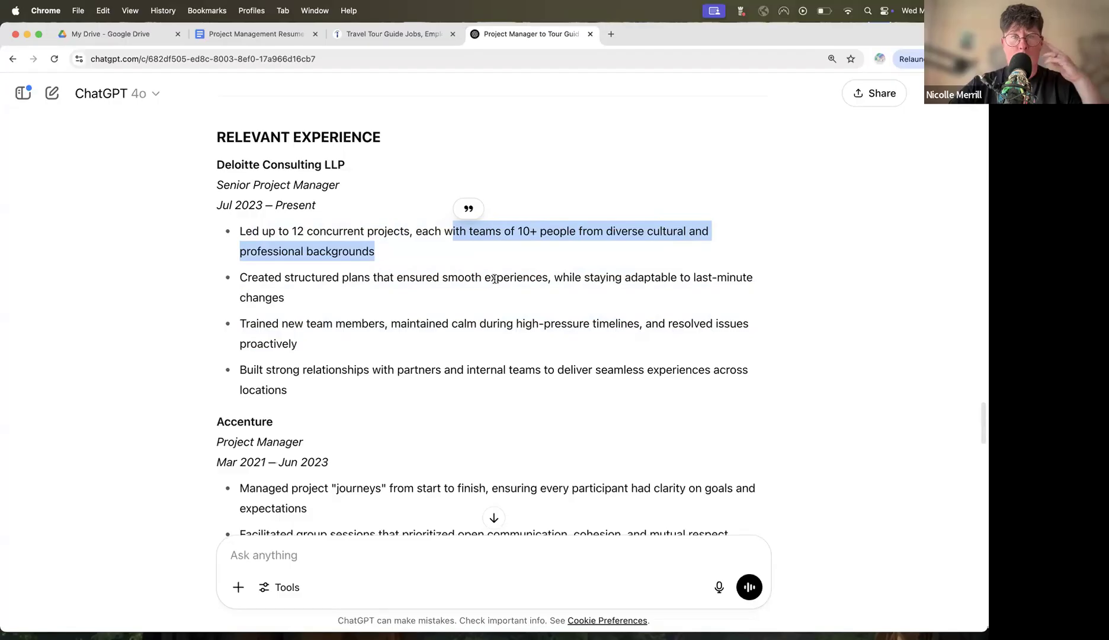
{"action": "scroll", "coordinate": [495, 278], "scroll_direction": "down", "scroll_amount": 2}
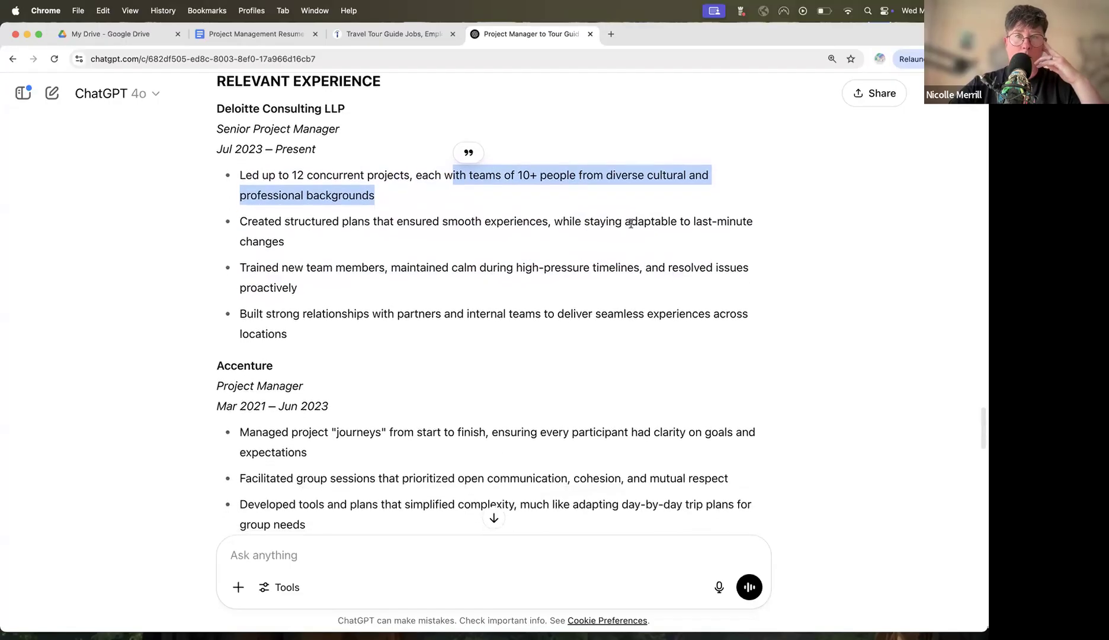
{"action": "double_click", "coordinate": [631, 223]}
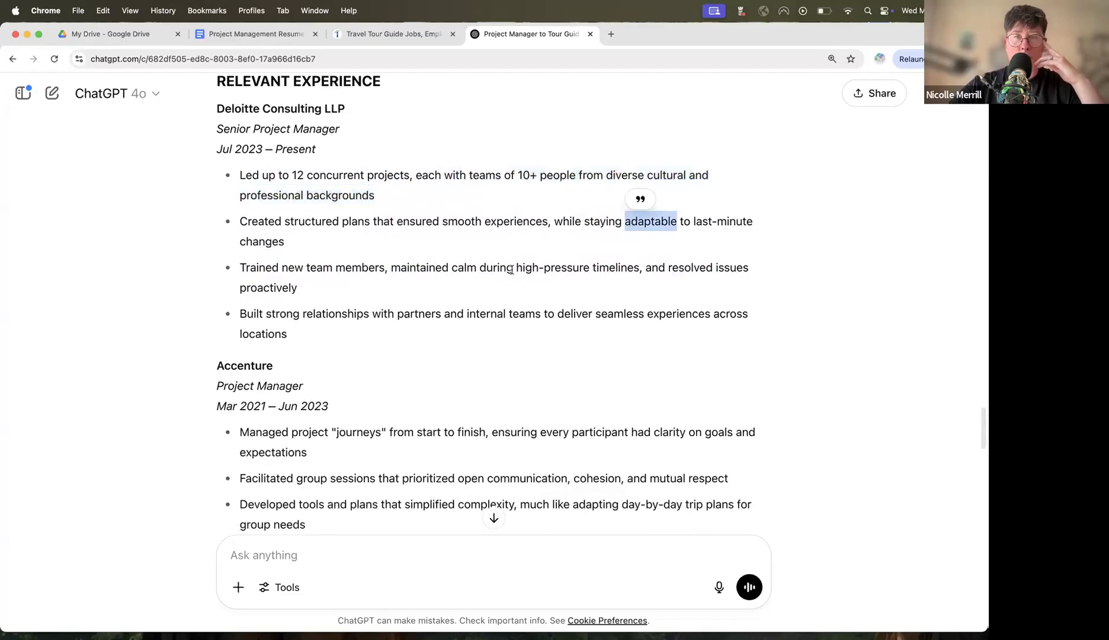
{"action": "left_click_drag", "start_coordinate": [401, 268], "coordinate": [653, 270]}
Scroll through the AWS role down to the Other Experience section
{"action": "scroll", "coordinate": [687, 269], "scroll_direction": "down", "scroll_amount": 3}
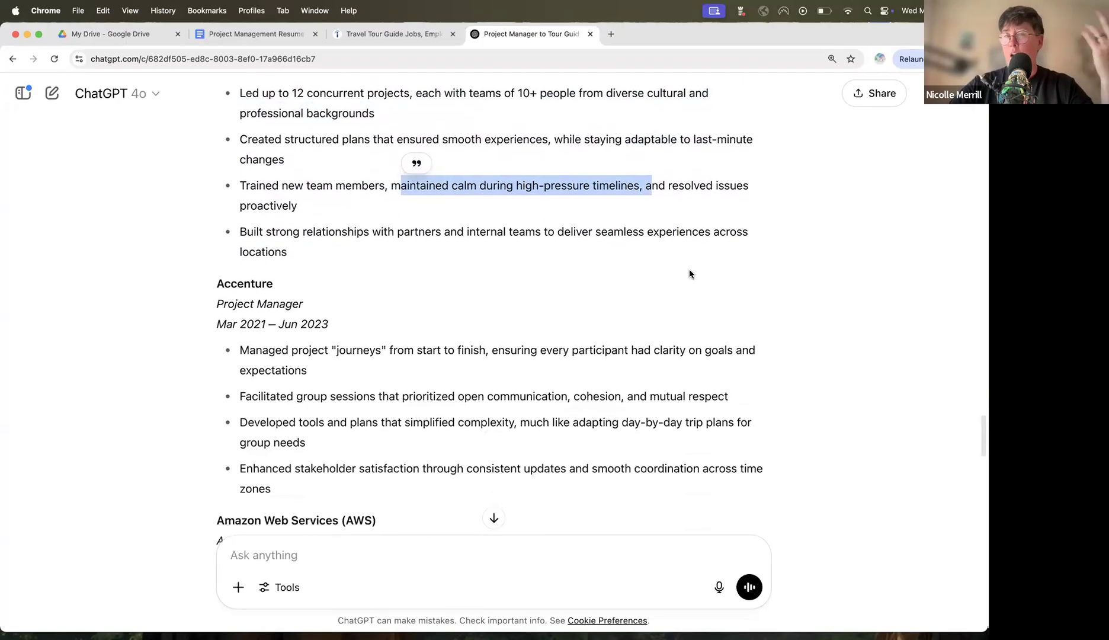
{"action": "scroll", "coordinate": [683, 269], "scroll_direction": "down", "scroll_amount": 4}
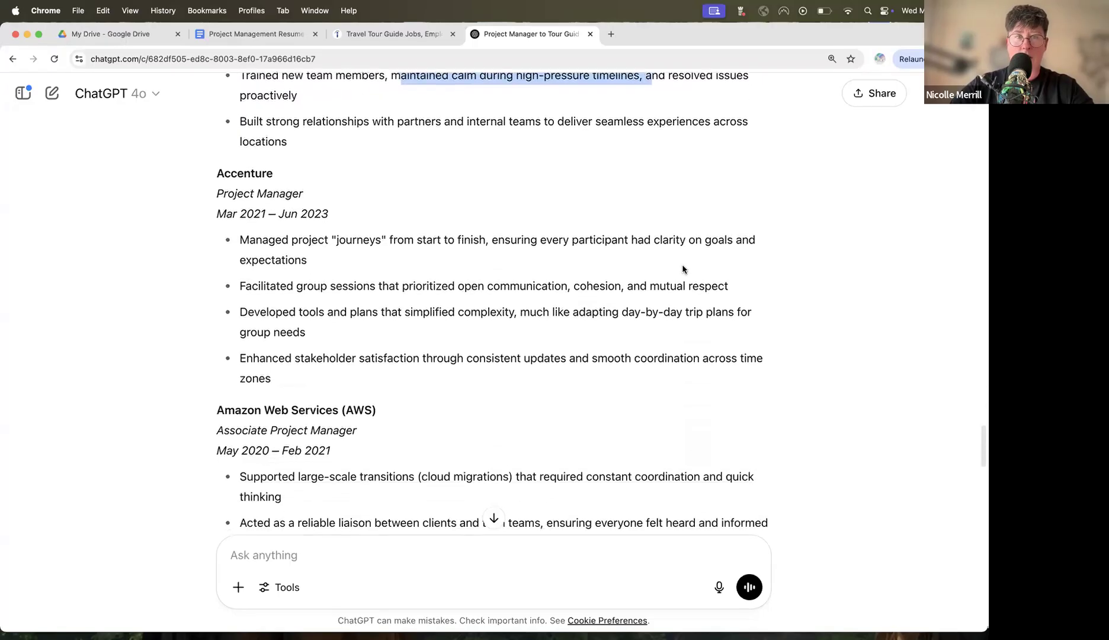
{"action": "scroll", "coordinate": [683, 269], "scroll_direction": "down", "scroll_amount": 4}
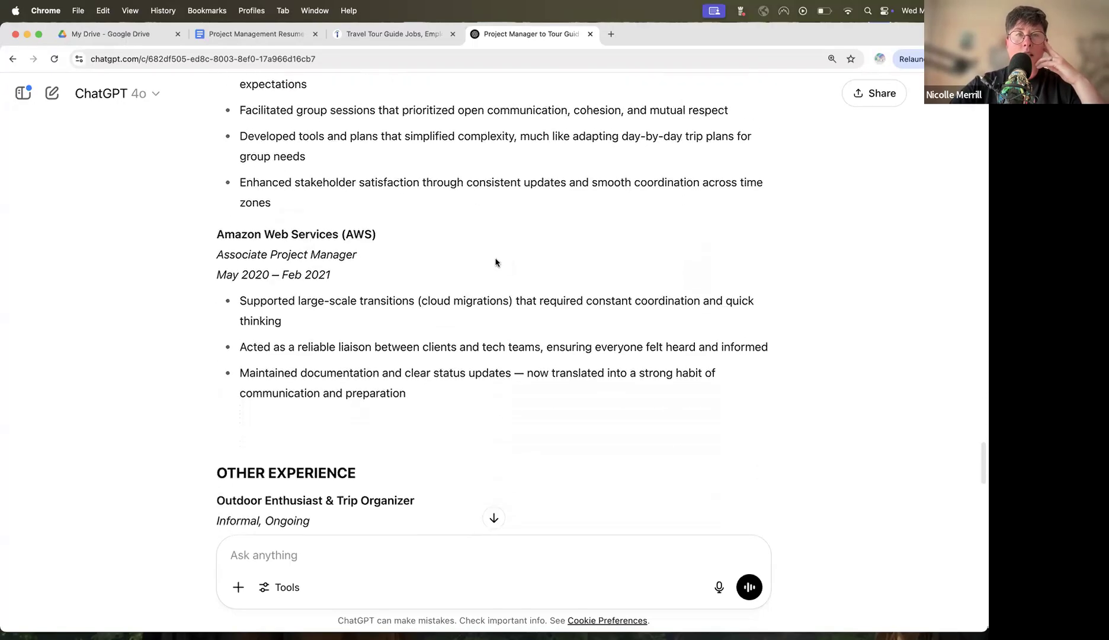
{"action": "scroll", "coordinate": [452, 252], "scroll_direction": "down", "scroll_amount": 1}
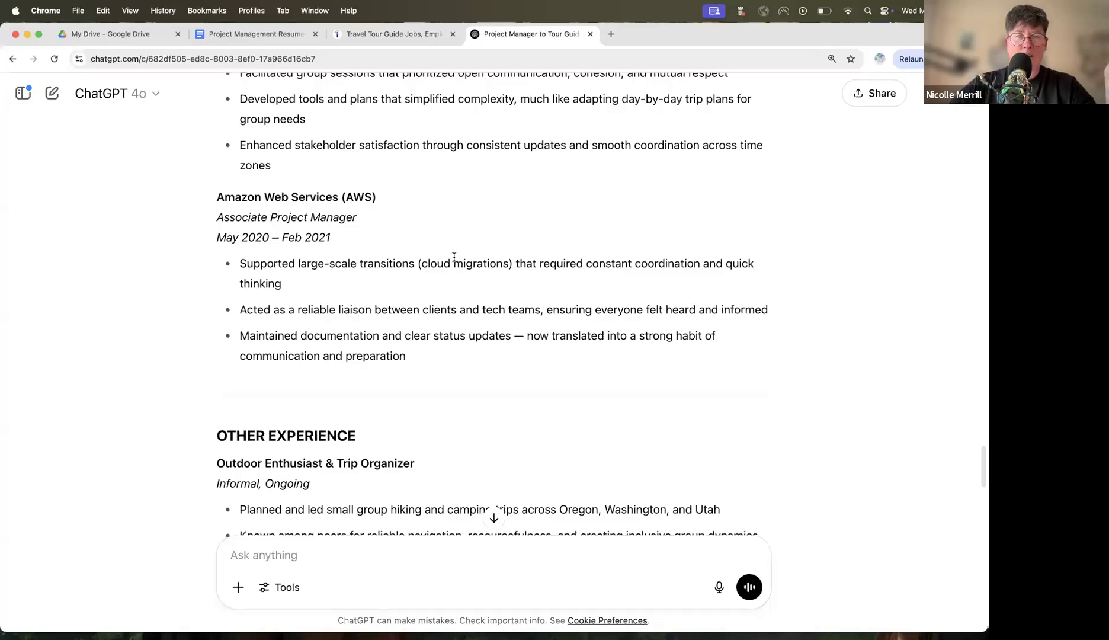
{"action": "scroll", "coordinate": [454, 256], "scroll_direction": "down", "scroll_amount": 4}
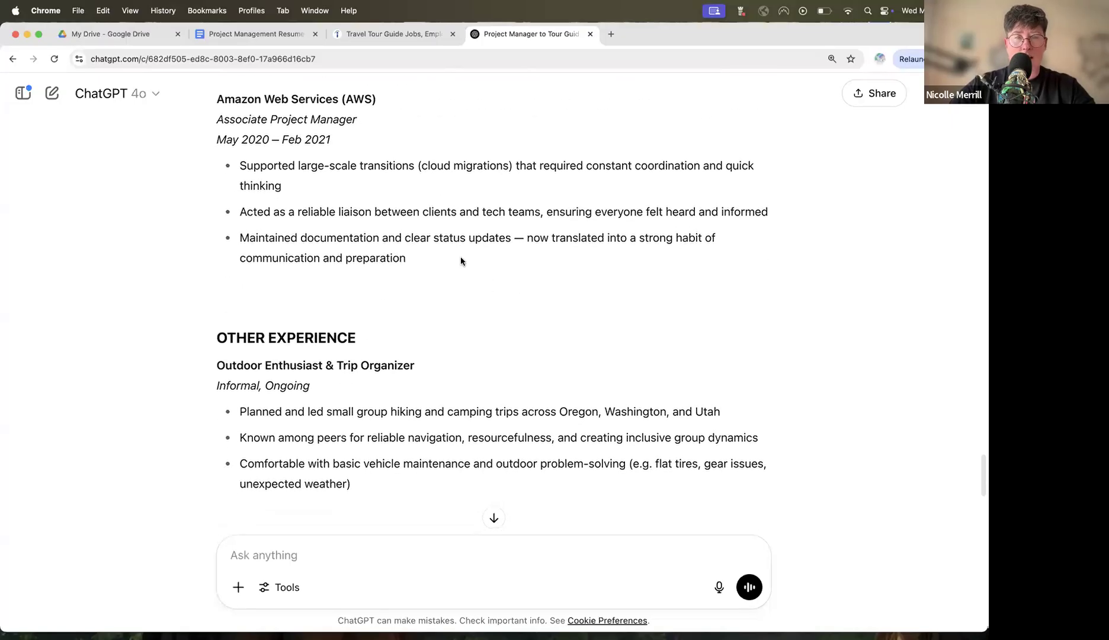
{"action": "scroll", "coordinate": [460, 259], "scroll_direction": "down", "scroll_amount": 3}
Select the Outdoor Enthusiast & Trip Organizer section, then scroll down to the Summary of Adaptation
{"action": "left_click_drag", "start_coordinate": [218, 250], "coordinate": [448, 379]}
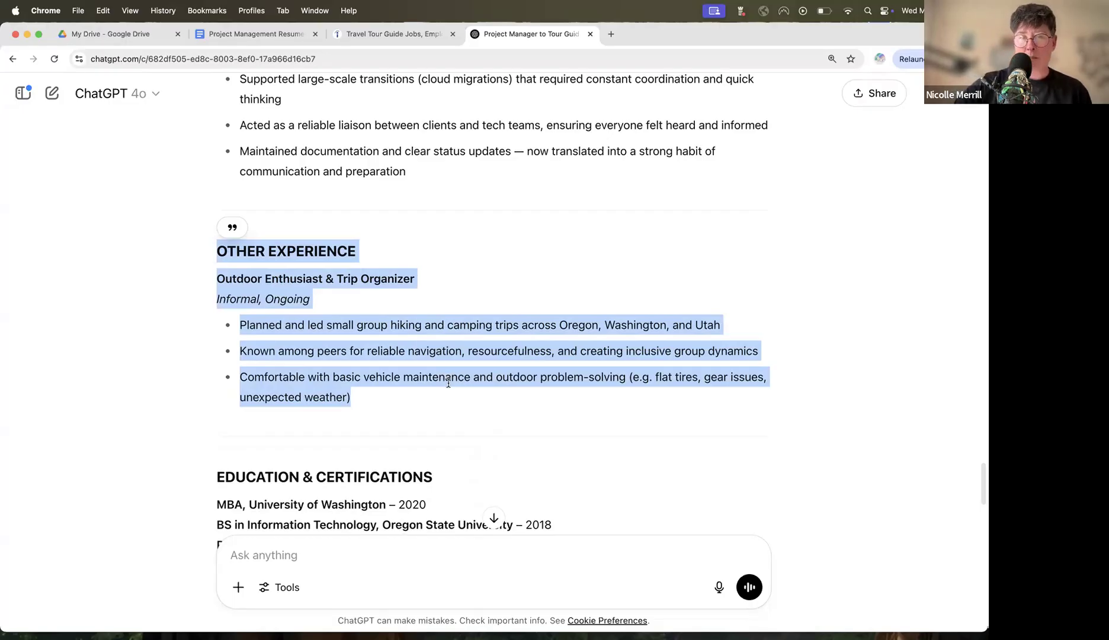
{"action": "scroll", "coordinate": [448, 383], "scroll_direction": "down", "scroll_amount": 5}
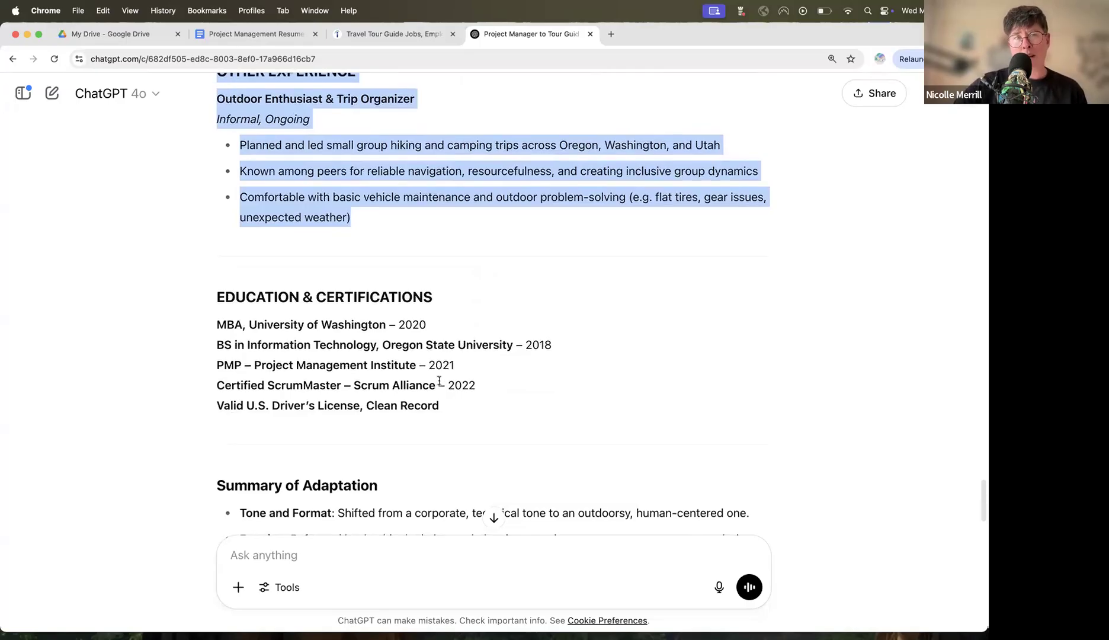
{"action": "scroll", "coordinate": [439, 382], "scroll_direction": "up", "scroll_amount": 2}
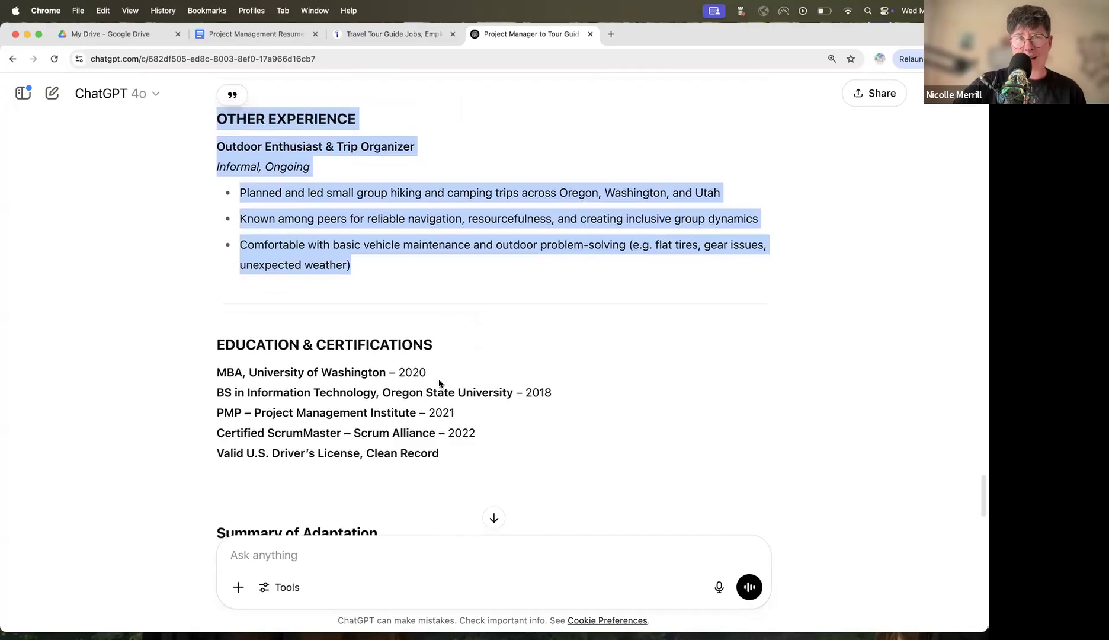
{"action": "scroll", "coordinate": [440, 384], "scroll_direction": "down", "scroll_amount": 1}
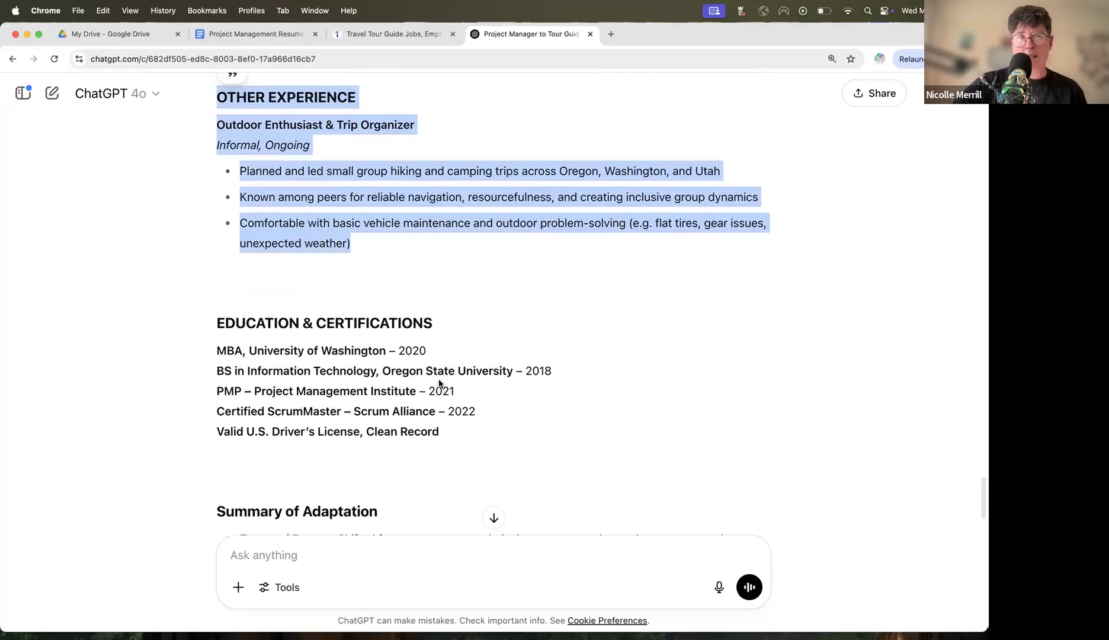
{"action": "scroll", "coordinate": [440, 382], "scroll_direction": "down", "scroll_amount": 5}
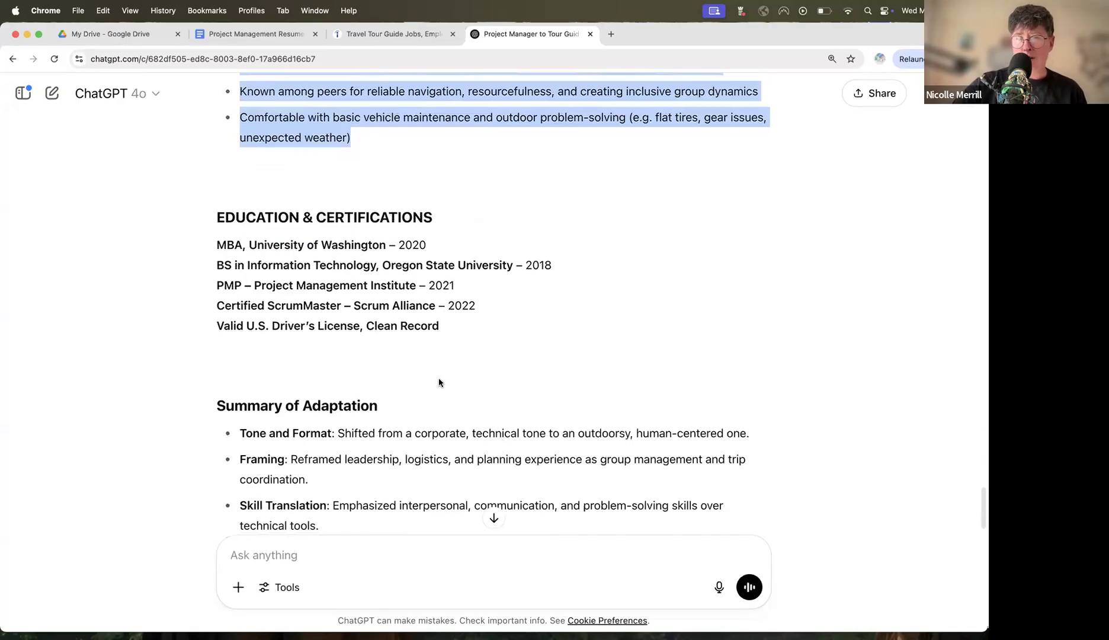
{"action": "scroll", "coordinate": [439, 382], "scroll_direction": "down", "scroll_amount": 6}
Highlight the Tone and Format, Framing, and Skill Translation summary points
{"action": "scroll", "coordinate": [441, 382], "scroll_direction": "down", "scroll_amount": 4}
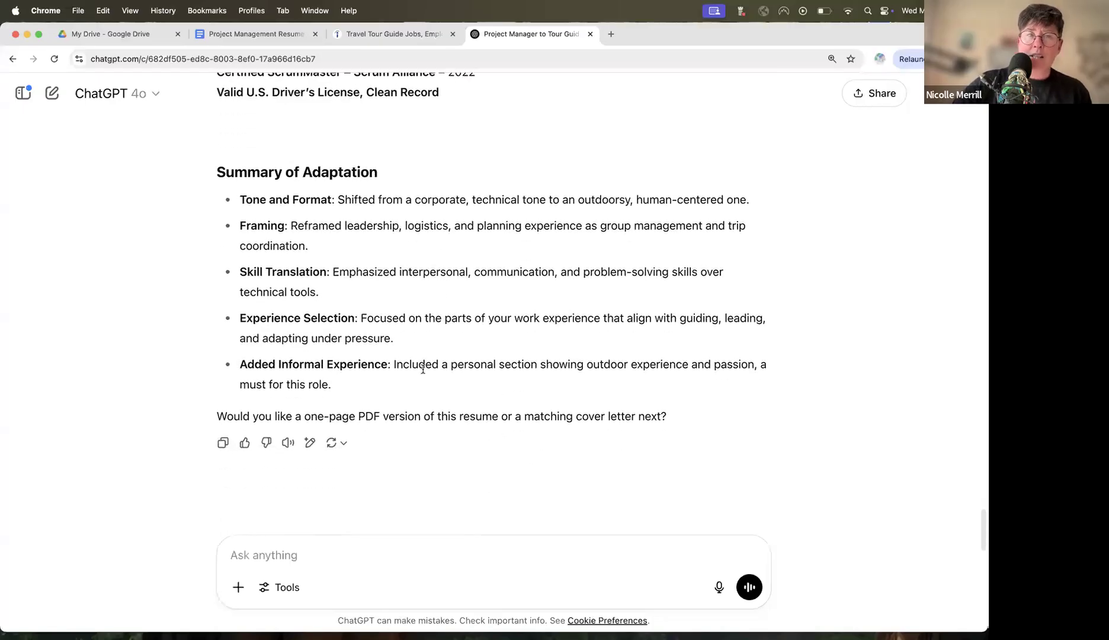
{"action": "triple_click", "coordinate": [344, 202]}
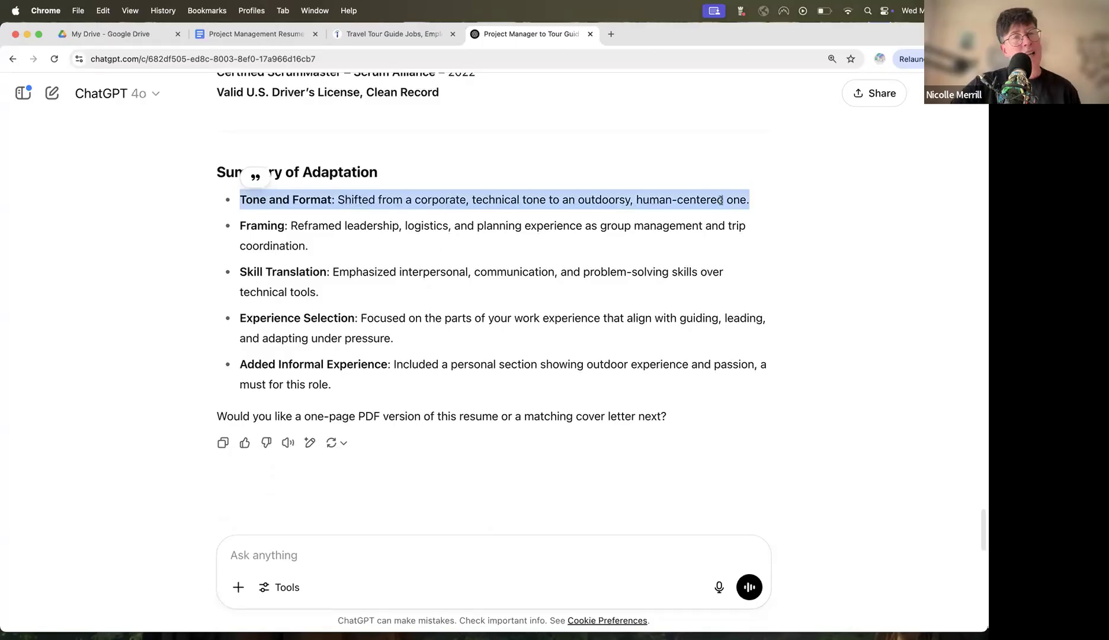
{"action": "left_click_drag", "start_coordinate": [296, 225], "coordinate": [630, 243]}
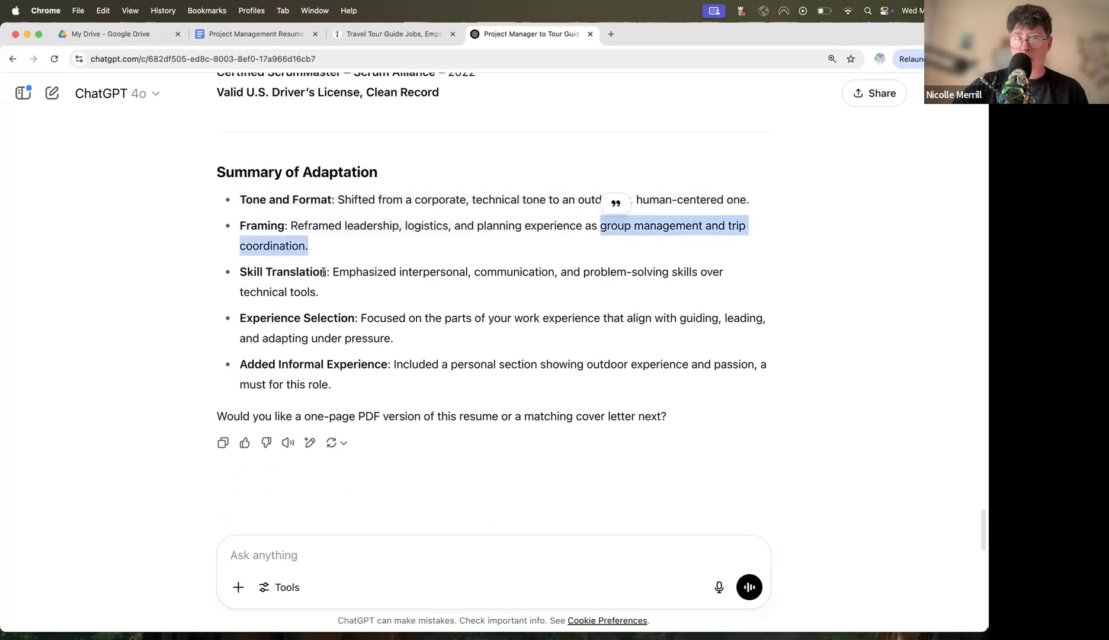
{"action": "left_click_drag", "start_coordinate": [334, 271], "coordinate": [615, 289]}
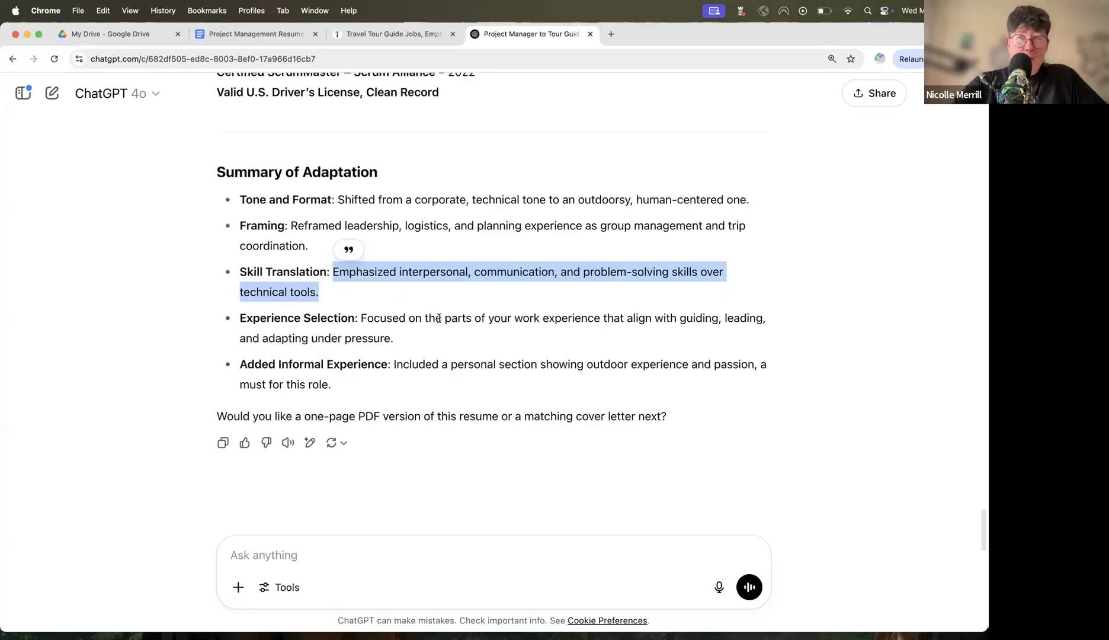
Scroll back up through the rewritten resume and down again to the summary
{"action": "scroll", "coordinate": [445, 316], "scroll_direction": "up", "scroll_amount": 20}
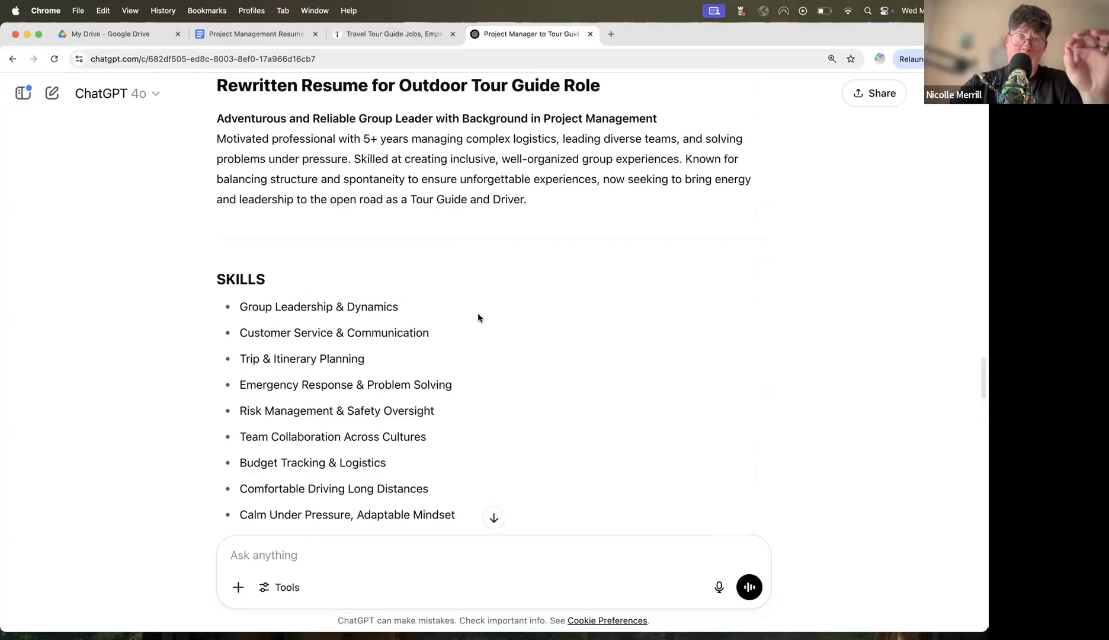
{"action": "scroll", "coordinate": [481, 320], "scroll_direction": "down", "scroll_amount": 1}
{"action": "scroll", "coordinate": [480, 319], "scroll_direction": "down", "scroll_amount": 10}
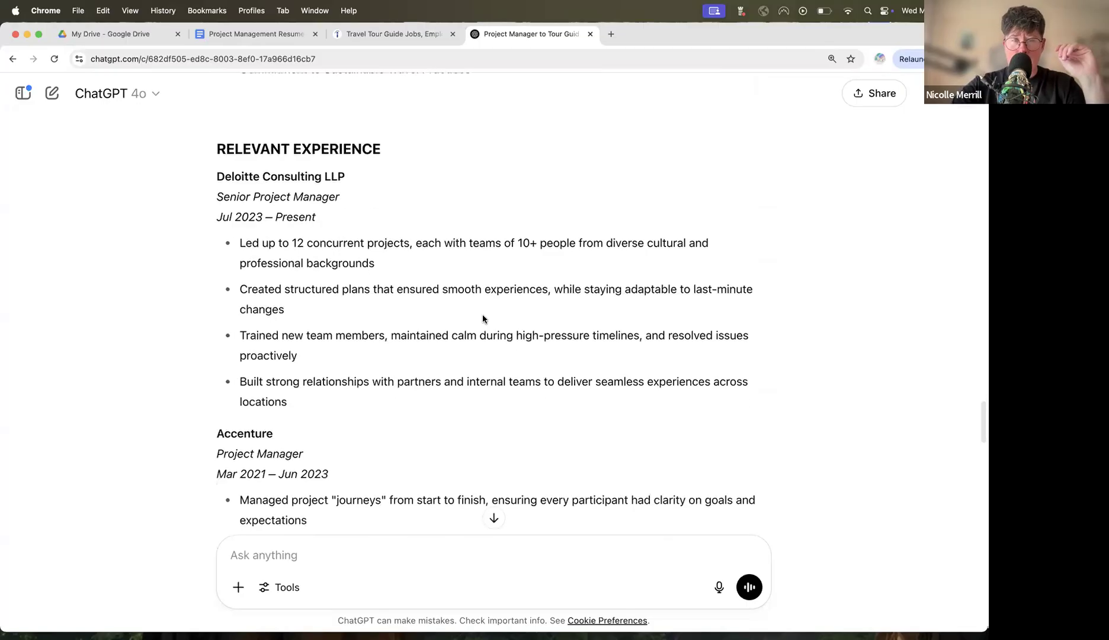
{"action": "scroll", "coordinate": [483, 317], "scroll_direction": "down", "scroll_amount": 10}
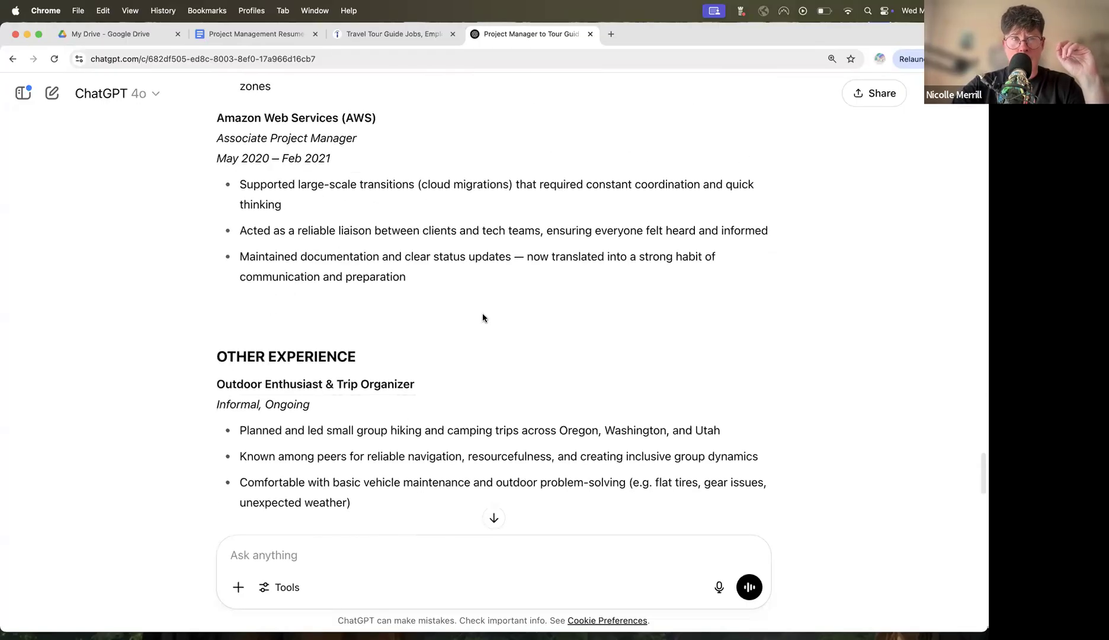
{"action": "scroll", "coordinate": [484, 320], "scroll_direction": "down", "scroll_amount": 15}
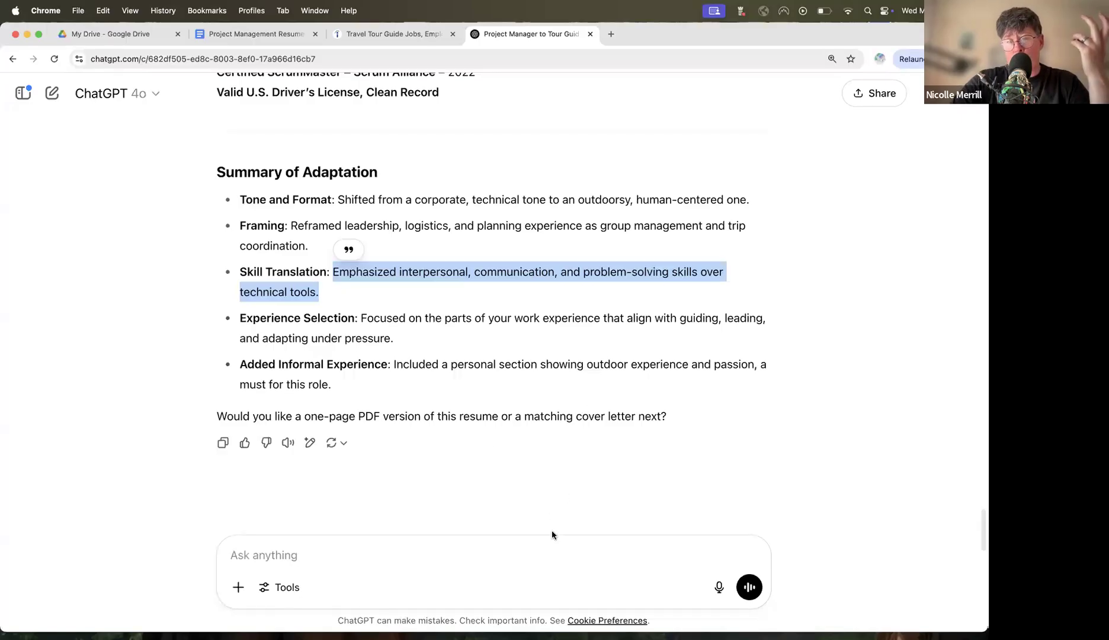
Ask ChatGPT to 'Make a cover letter no yapping.' to match the rewritten resume
{"action": "left_click", "coordinate": [558, 550]}
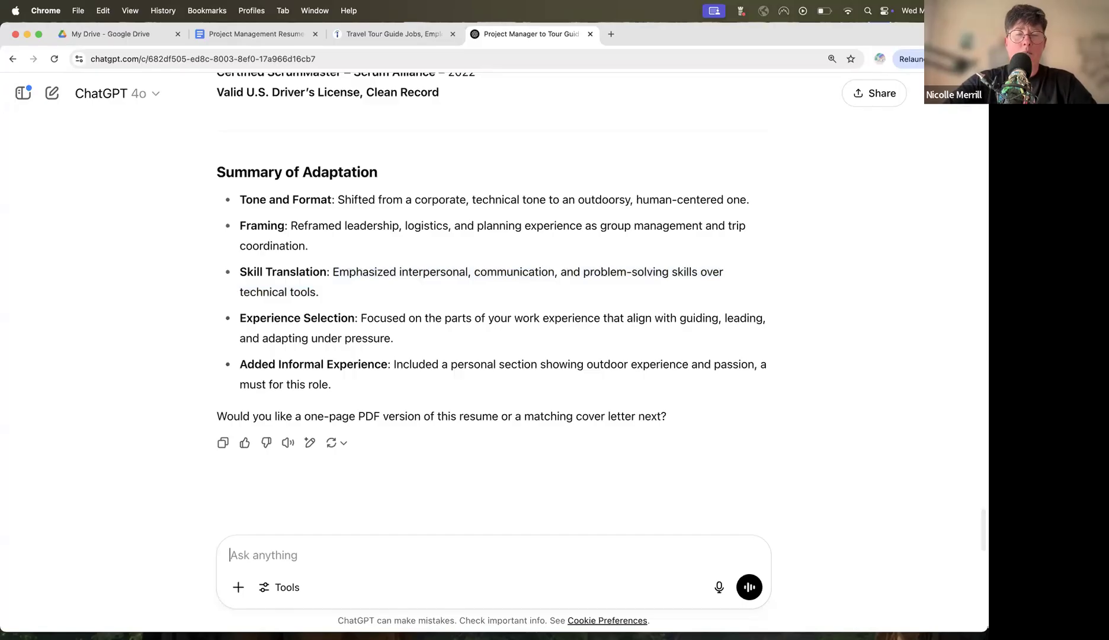
{"action": "type", "text": "Make a cover let"}
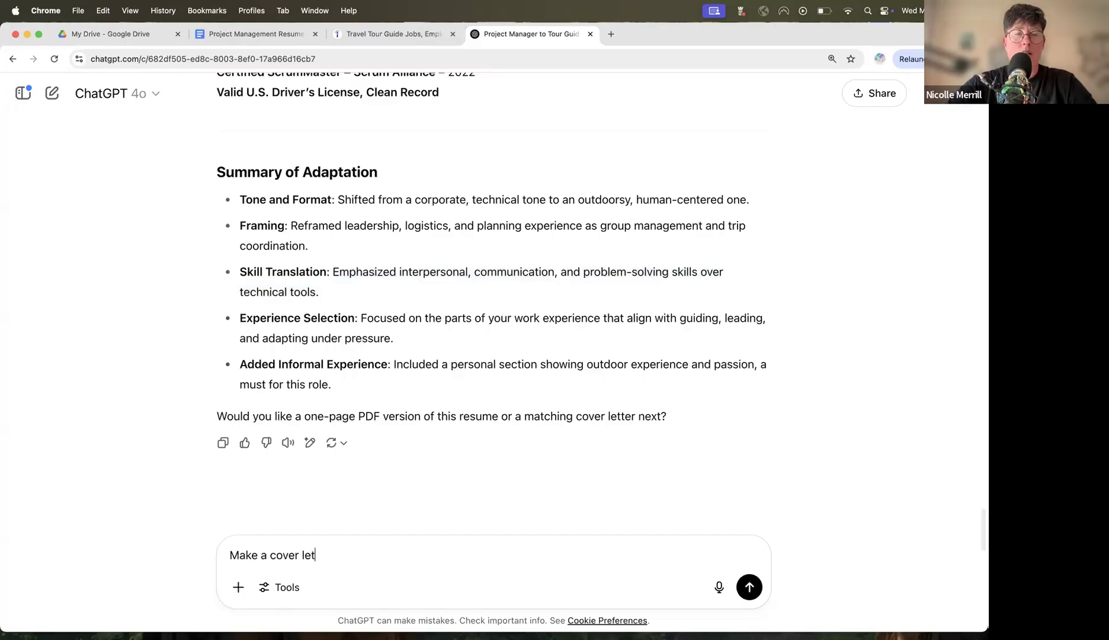
{"action": "type", "text": "ter no yapping."}
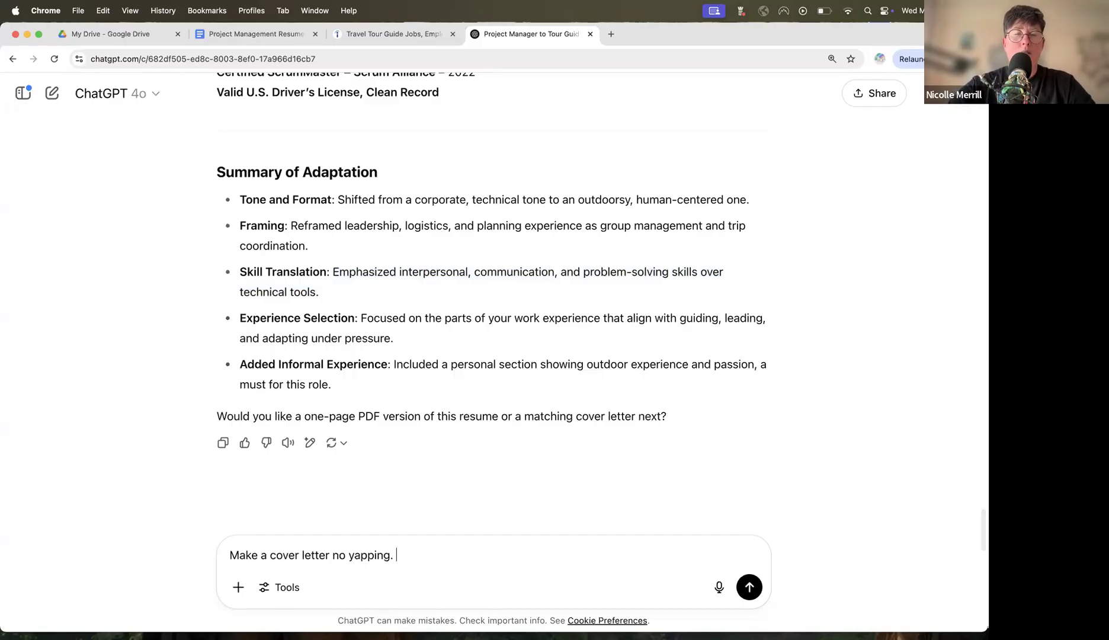
{"action": "key", "text": "Return"}
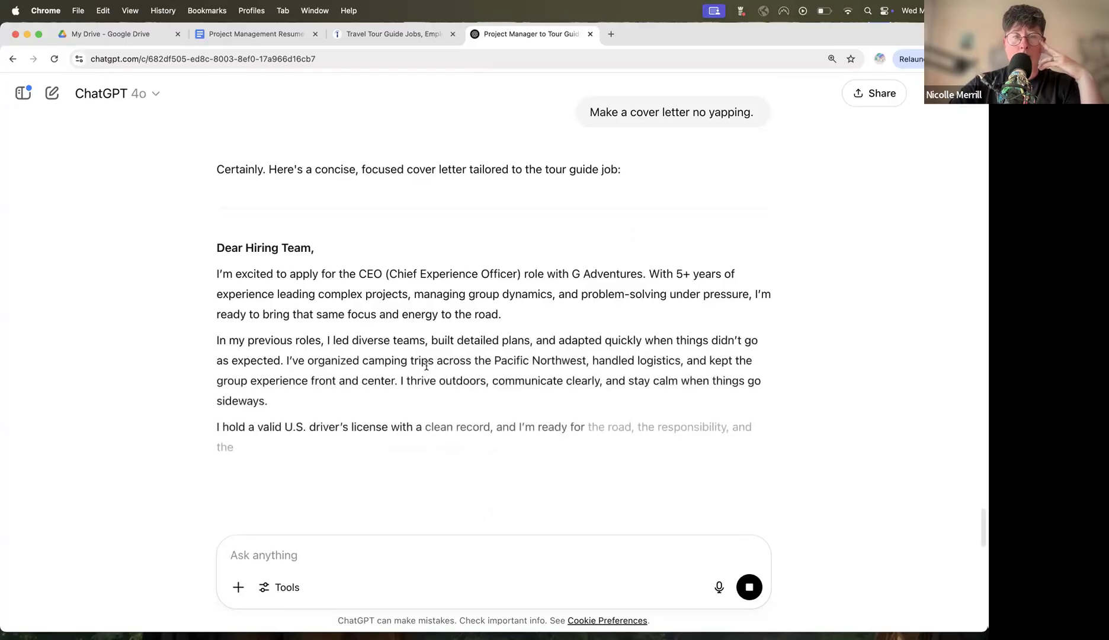
Read through the 'Dear Hiring Team' cover letter as it finishes drafting
{"action": "scroll", "coordinate": [426, 368], "scroll_direction": "down", "scroll_amount": 1}
{"action": "scroll", "coordinate": [427, 369], "scroll_direction": "down", "scroll_amount": 1}
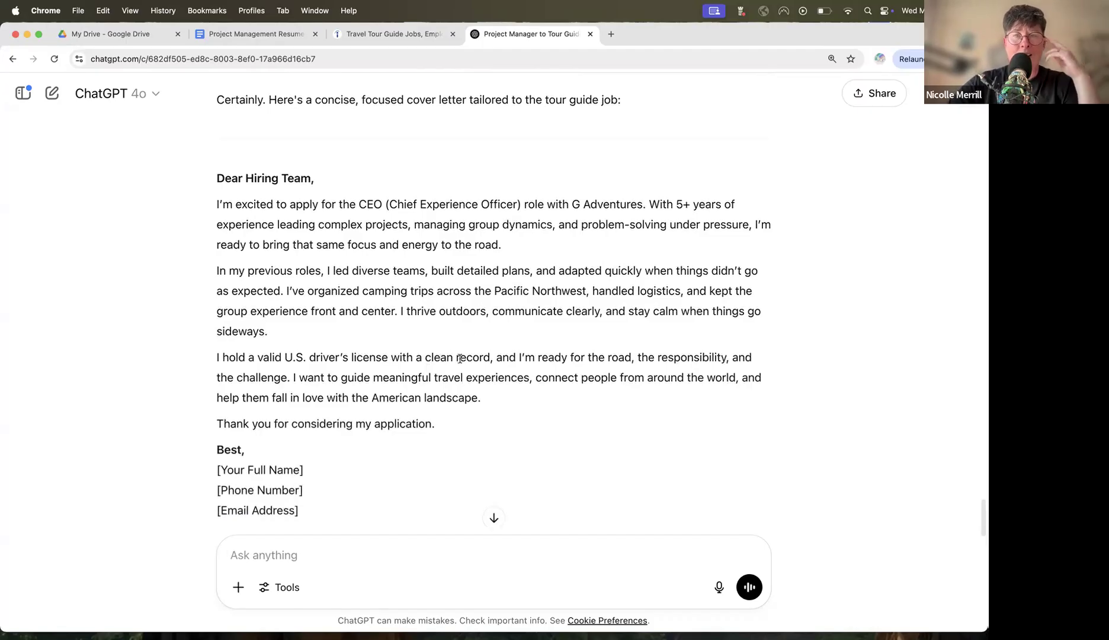
{"action": "scroll", "coordinate": [460, 355], "scroll_direction": "down", "scroll_amount": 3}
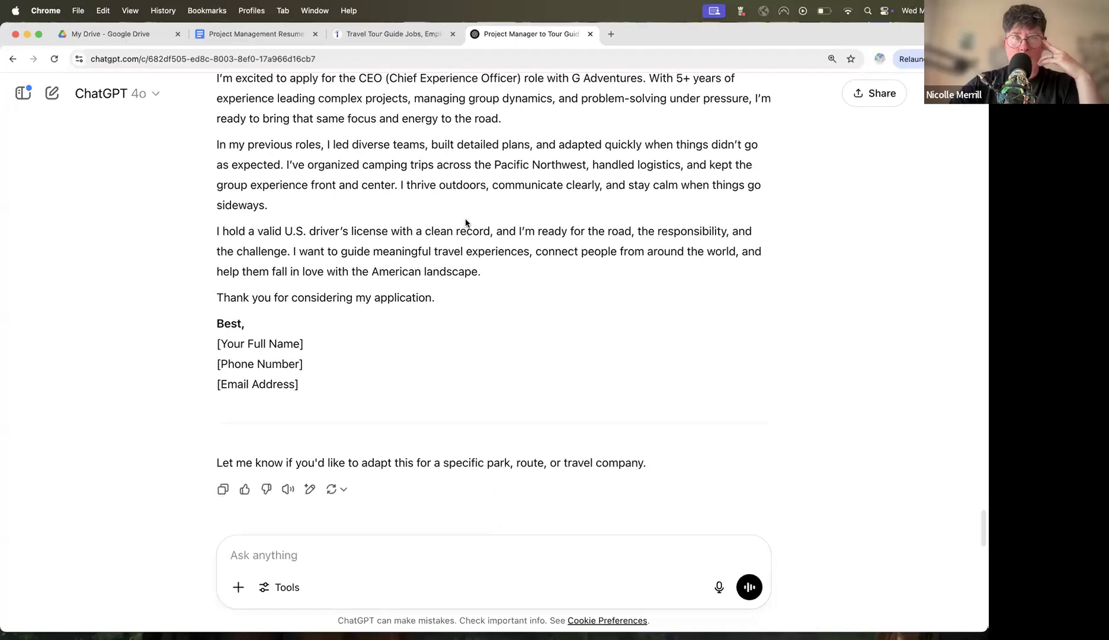
{"action": "scroll", "coordinate": [466, 222], "scroll_direction": "up", "scroll_amount": 10}
{"action": "scroll", "coordinate": [466, 223], "scroll_direction": "up", "scroll_amount": 20}
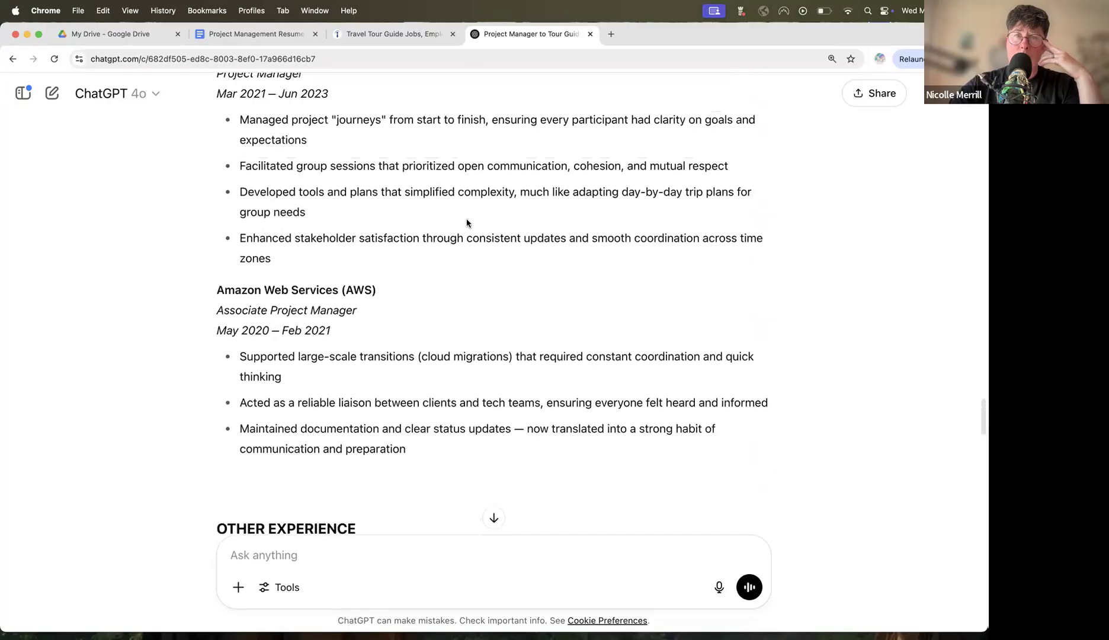
{"action": "scroll", "coordinate": [467, 220], "scroll_direction": "up", "scroll_amount": 12}
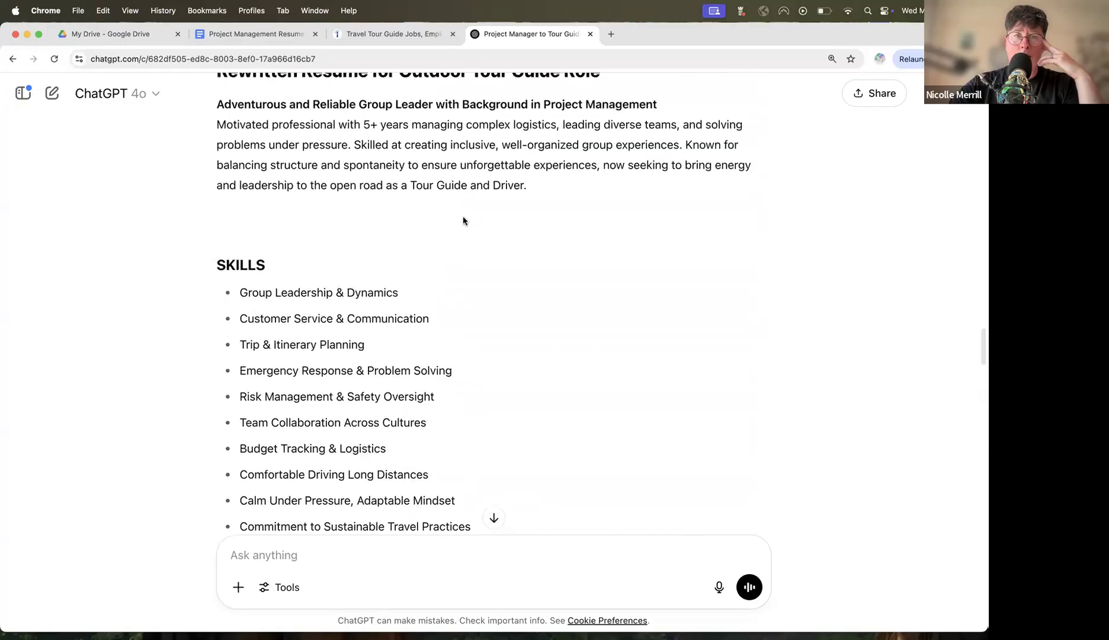
Highlight the four Deloitte bullets in the resume, then review the finished letter's Best sign-off
{"action": "scroll", "coordinate": [468, 219], "scroll_direction": "down", "scroll_amount": 5}
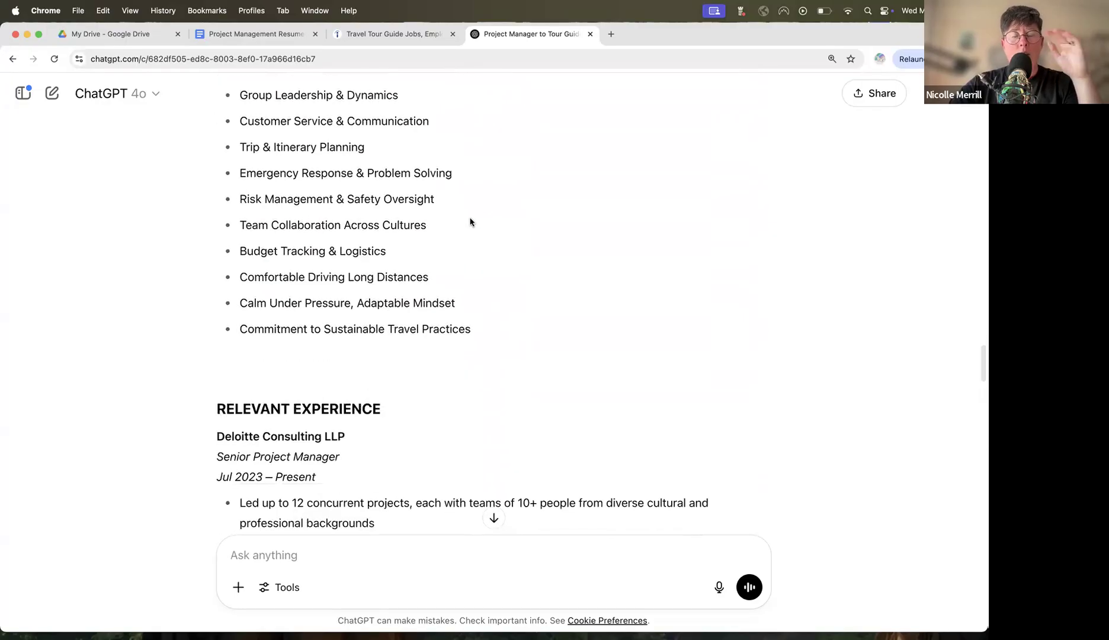
{"action": "scroll", "coordinate": [479, 225], "scroll_direction": "down", "scroll_amount": 5}
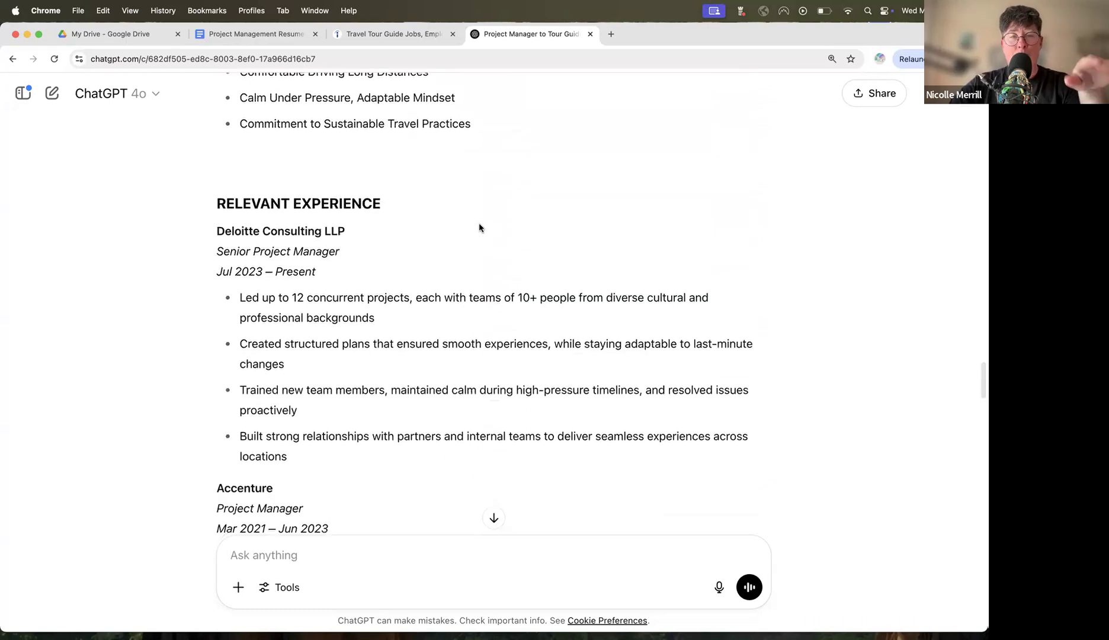
{"action": "scroll", "coordinate": [479, 225], "scroll_direction": "down", "scroll_amount": 2}
{"action": "left_click_drag", "start_coordinate": [240, 216], "coordinate": [390, 372]}
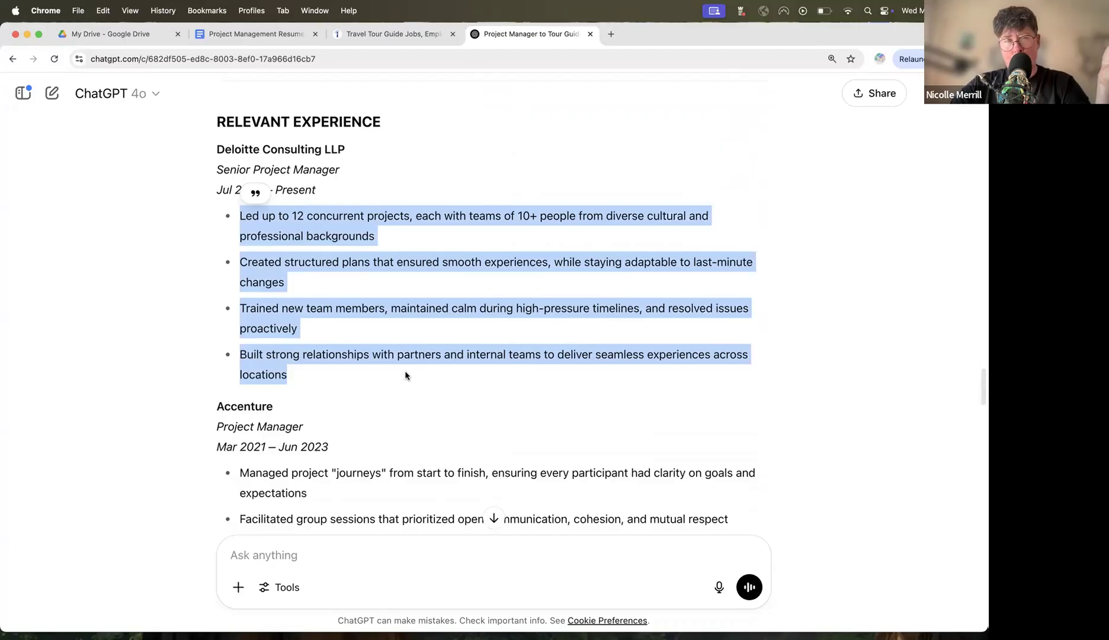
{"action": "scroll", "coordinate": [403, 373], "scroll_direction": "down", "scroll_amount": 4}
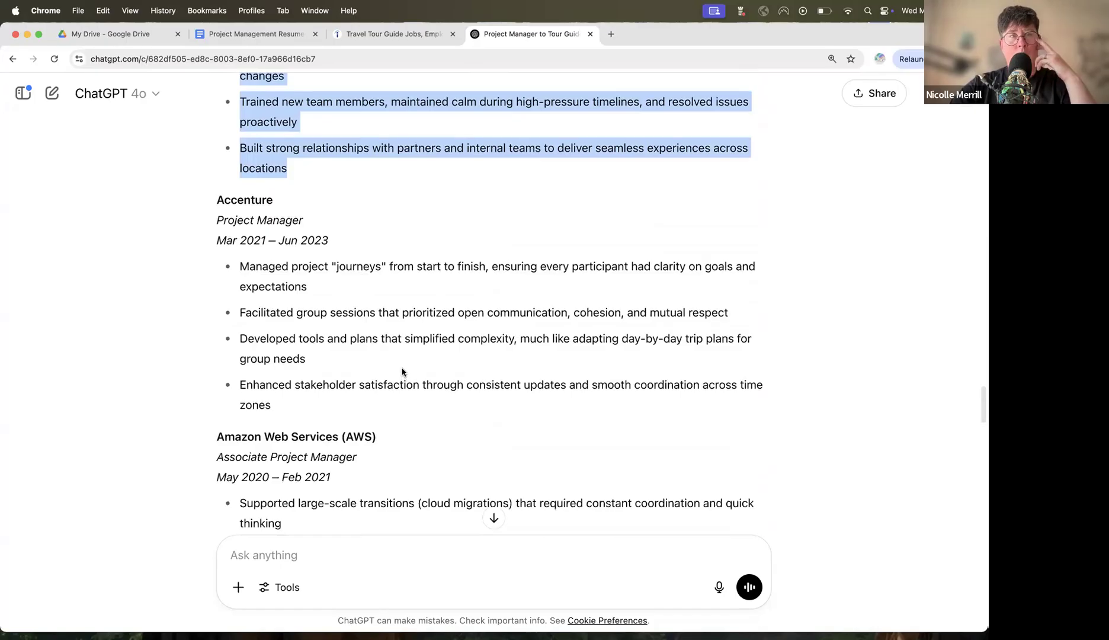
{"action": "scroll", "coordinate": [402, 374], "scroll_direction": "down", "scroll_amount": 7}
{"action": "scroll", "coordinate": [416, 341], "scroll_direction": "down", "scroll_amount": 10}
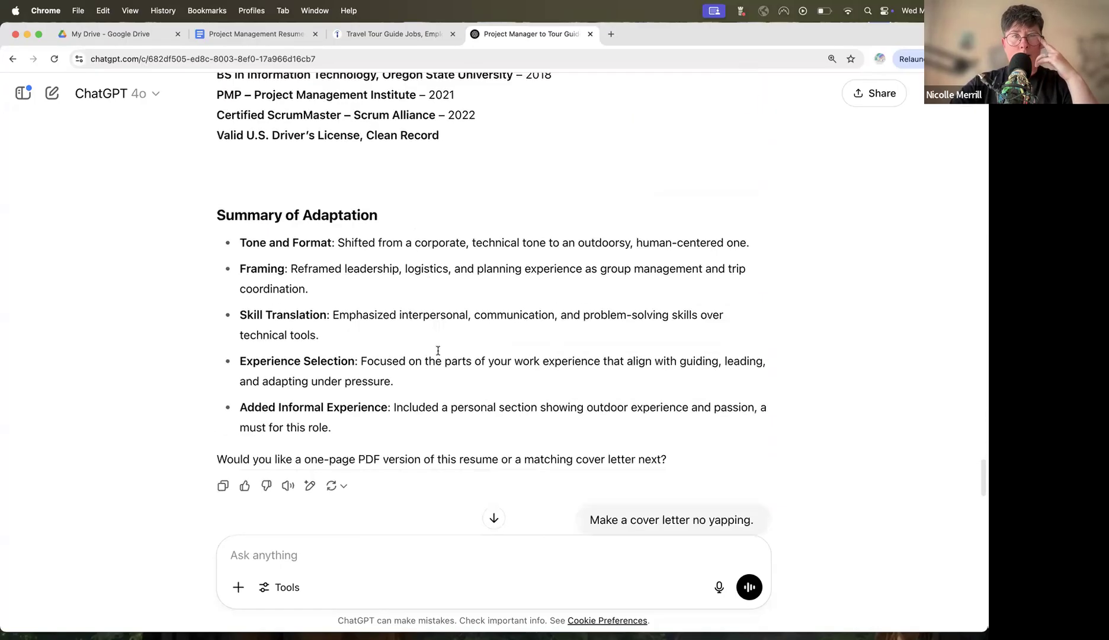
{"action": "scroll", "coordinate": [496, 332], "scroll_direction": "down", "scroll_amount": 4}
{"action": "scroll", "coordinate": [590, 260], "scroll_direction": "down", "scroll_amount": 5}
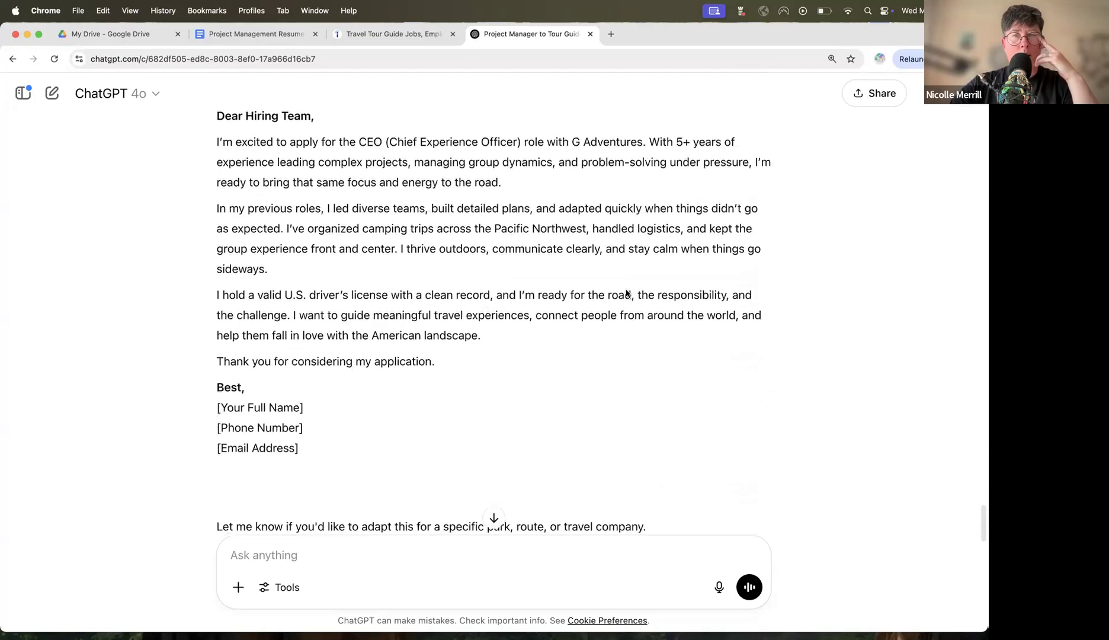